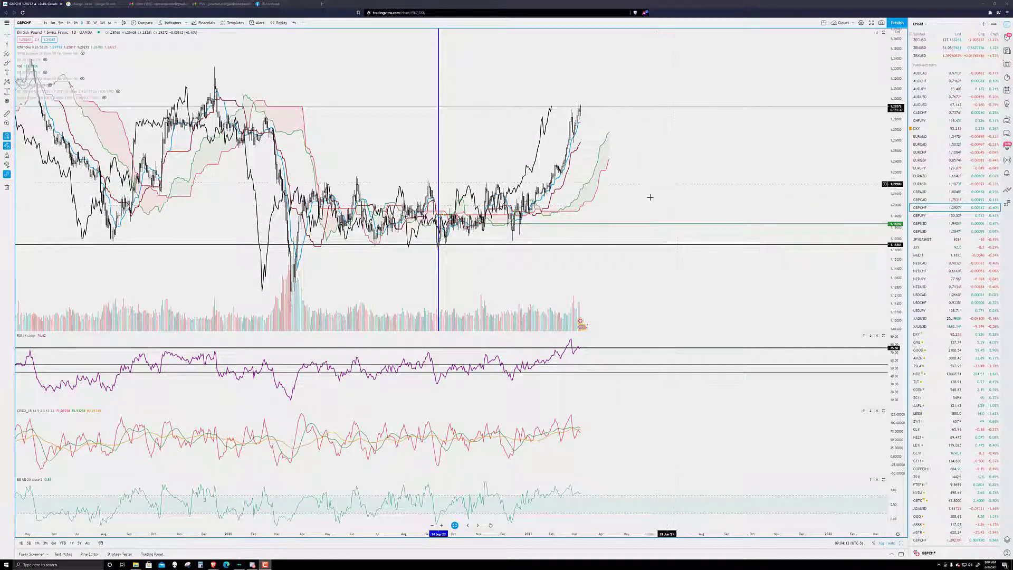
# Delete the green horizontal line drawn at about 1.183 on the daily GBPCHF chart.
pyautogui.click(641, 225)
pyautogui.press('Delete')
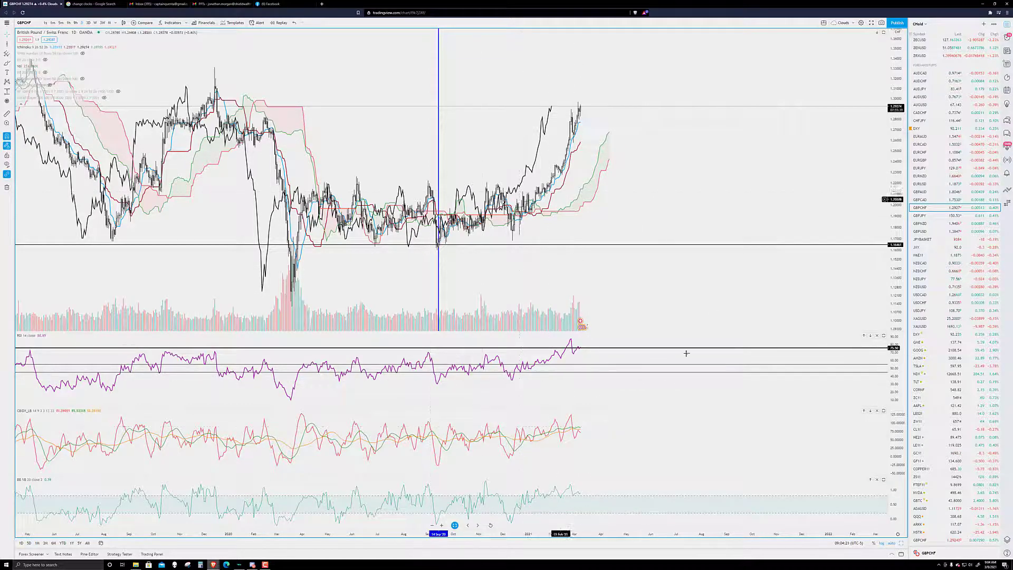
# Change the GBPCHF chart interval from daily to 1W.
pyautogui.click(96, 23)
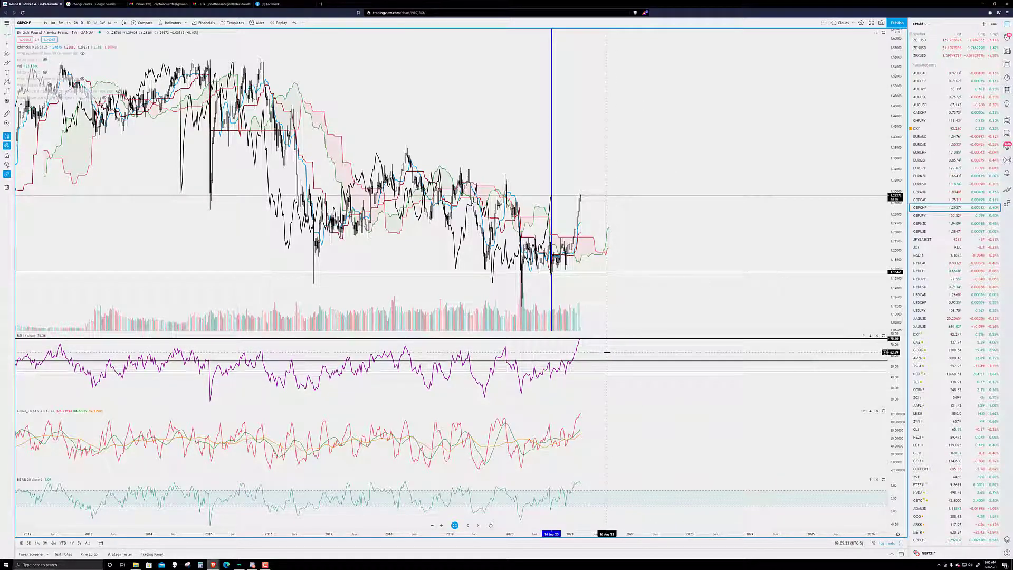
# Maximize the RSI pane and zoom and pan its weekly history back to about 2002.
pyautogui.doubleClick(607, 352)
pyautogui.scroll(3, 598, 197)
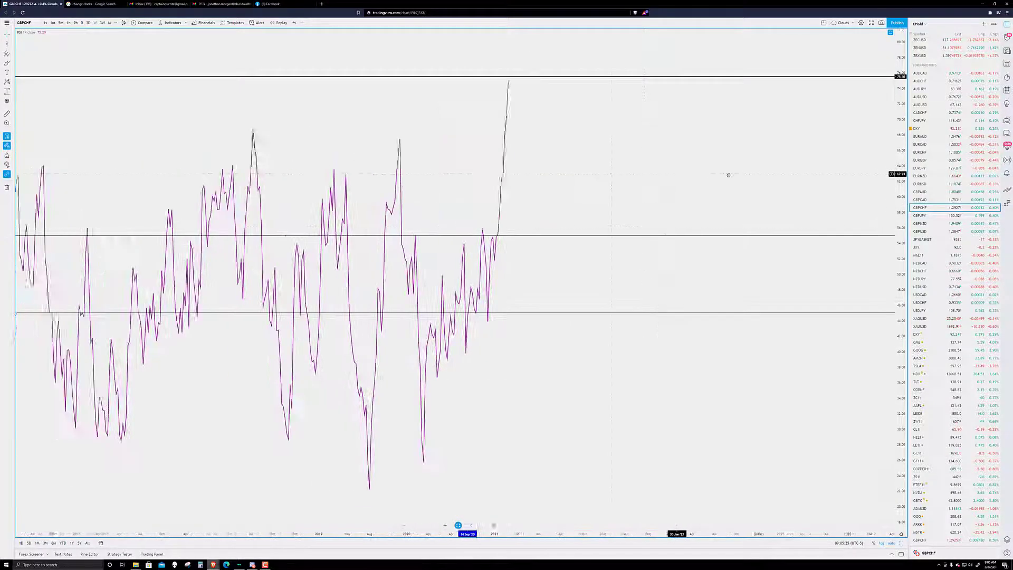
pyautogui.scroll(2, 591, 185)
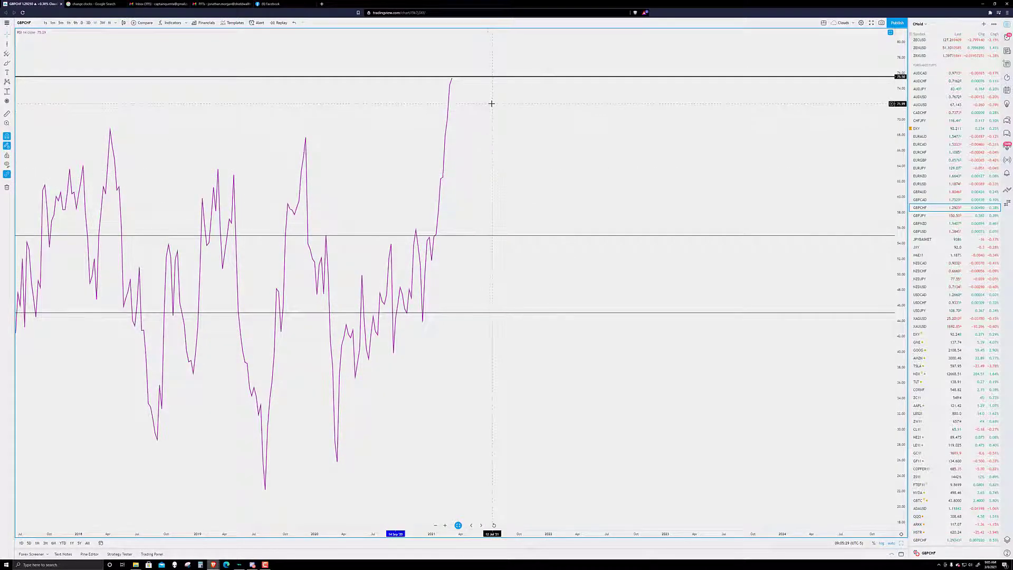
pyautogui.moveTo(498, 102); pyautogui.dragTo(593, 110)
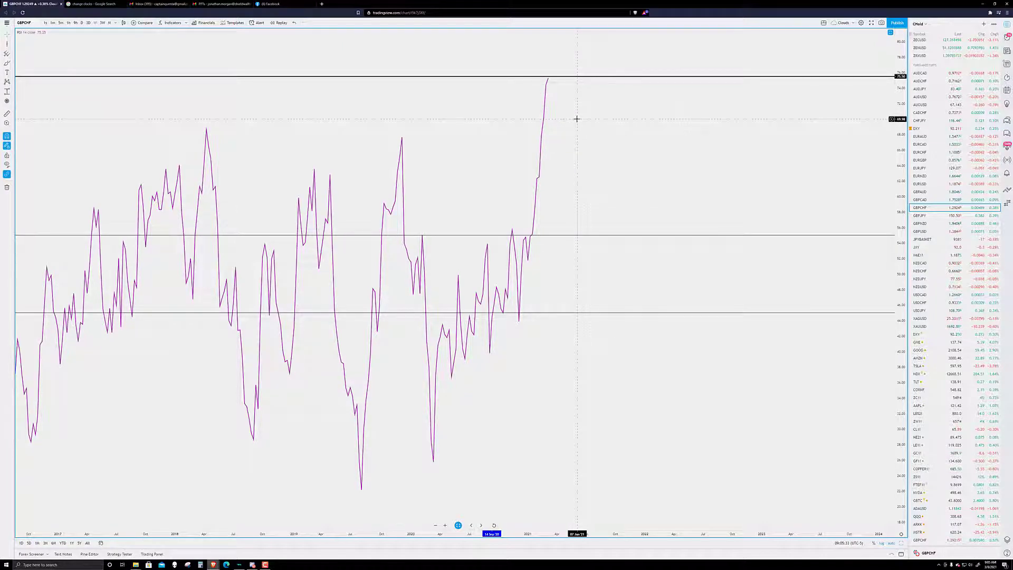
pyautogui.scroll(1, 626, 155)
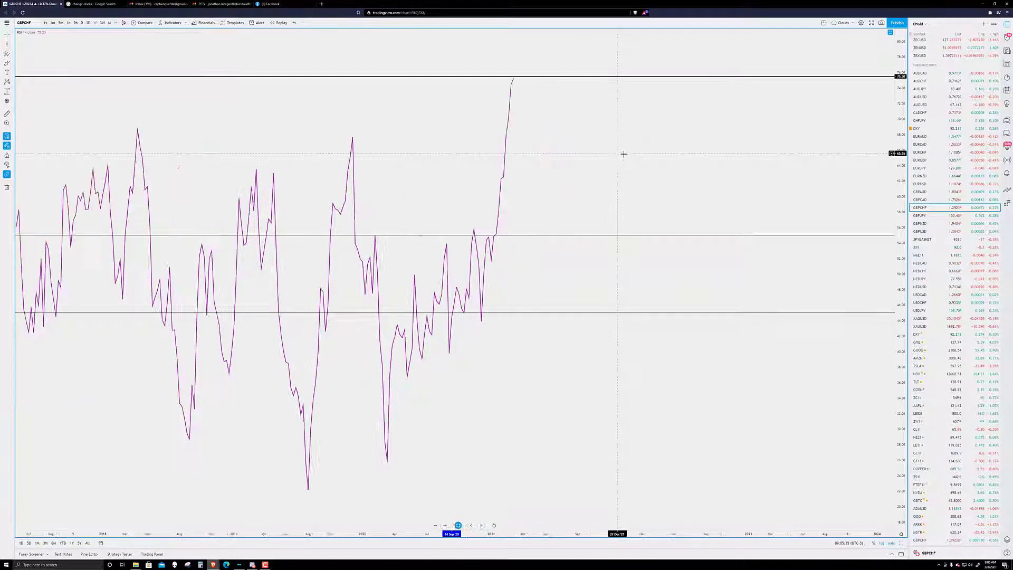
pyautogui.scroll(-5, 686, 126)
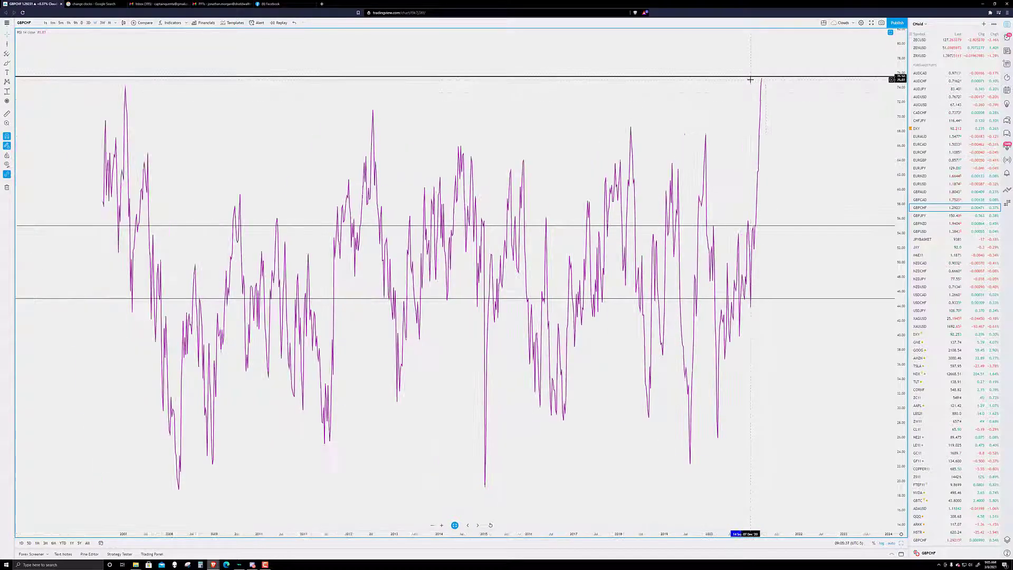
pyautogui.scroll(-5, 757, 83)
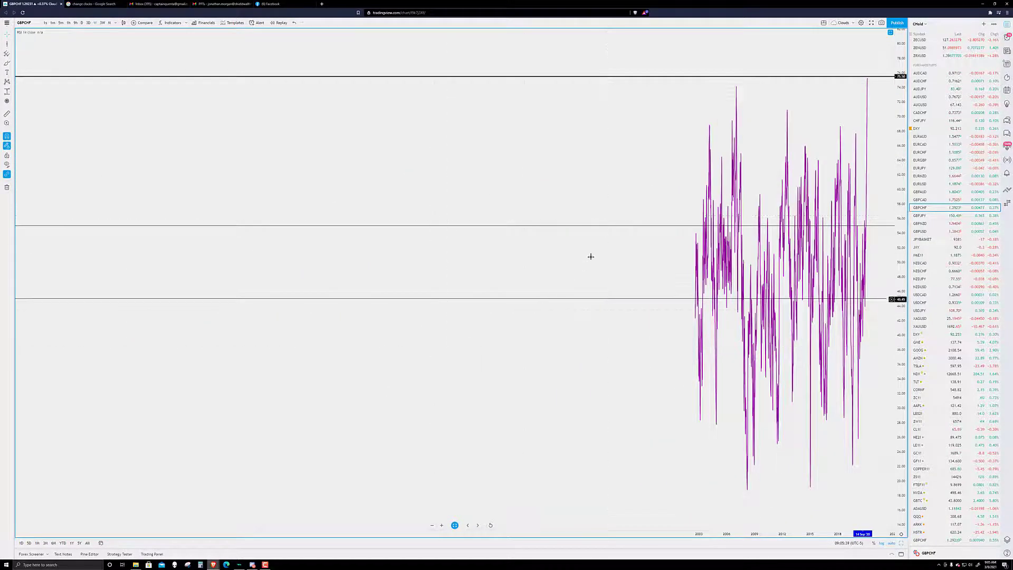
pyautogui.scroll(5, 602, 233)
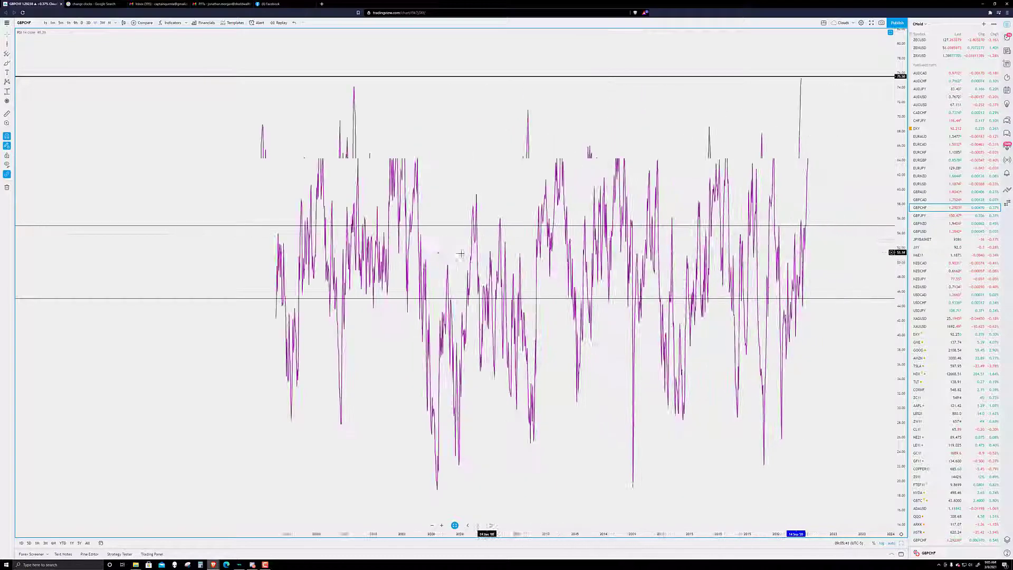
pyautogui.scroll(3, 182, 264)
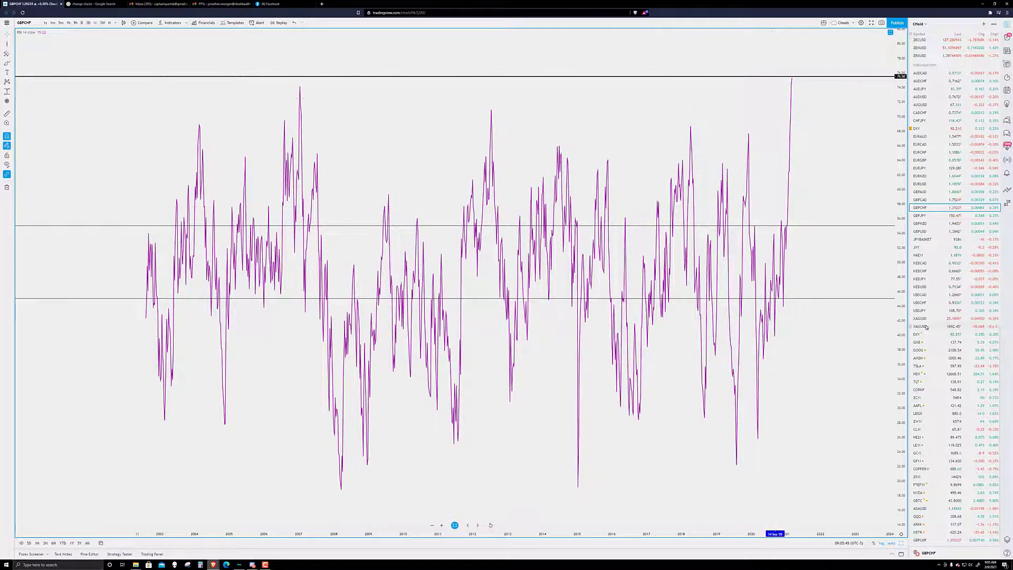
# Reload GBPCHF from the watchlist and zoom the RSI out to the 1970s, then back to 1992–2002.
pyautogui.click(933, 540)
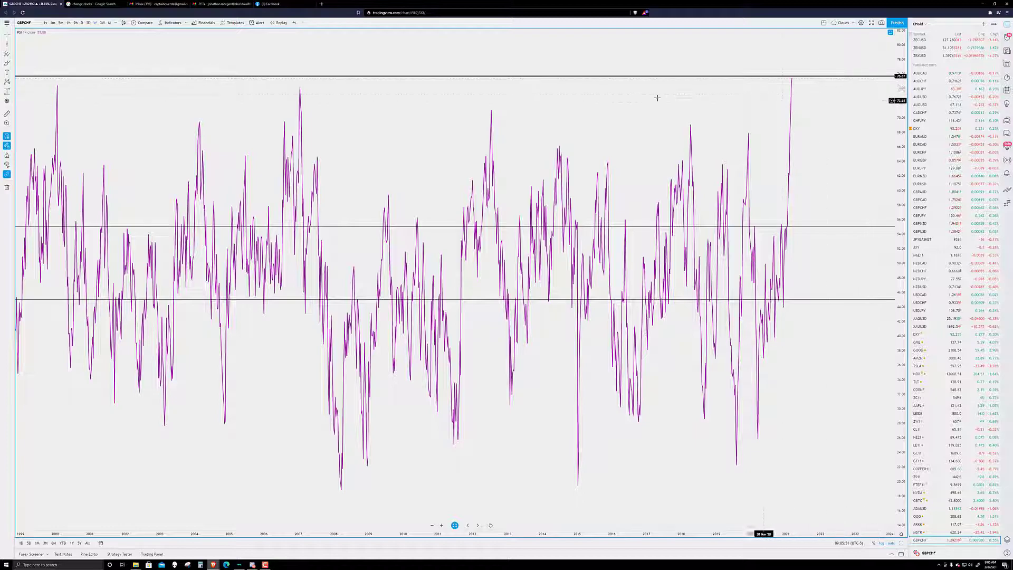
pyautogui.scroll(-5, 388, 120)
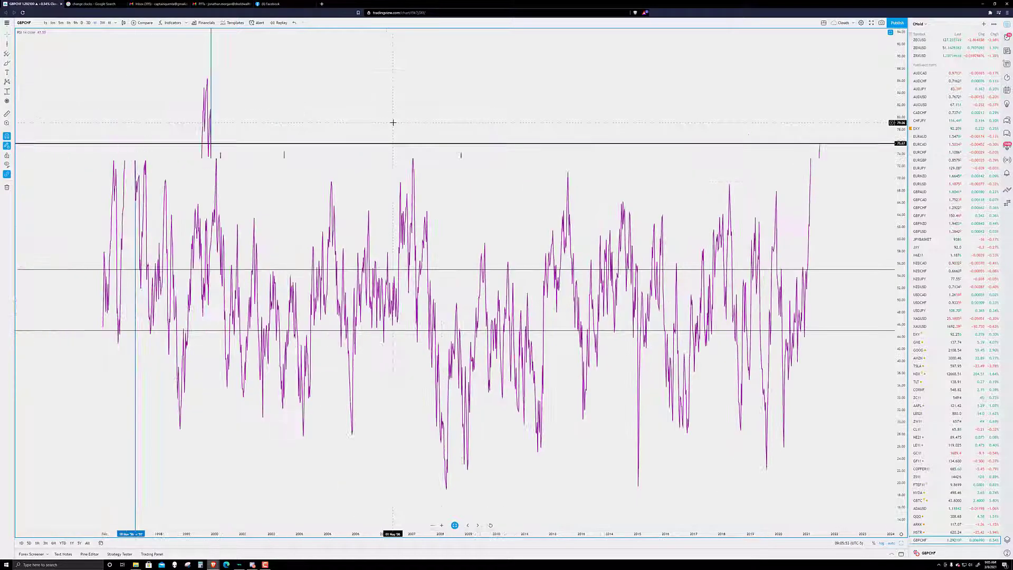
pyautogui.scroll(-3, 401, 289)
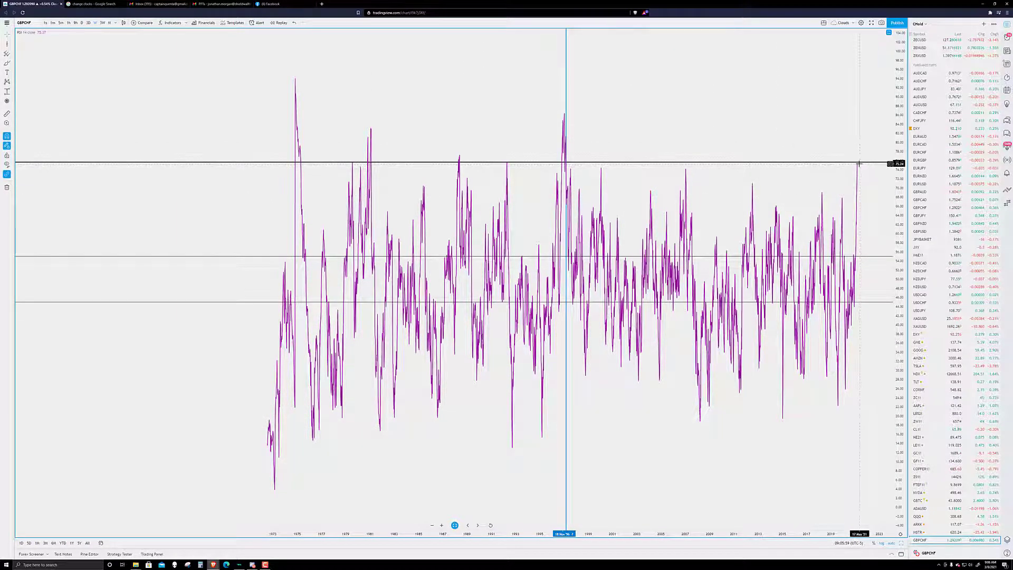
pyautogui.scroll(5, 571, 147)
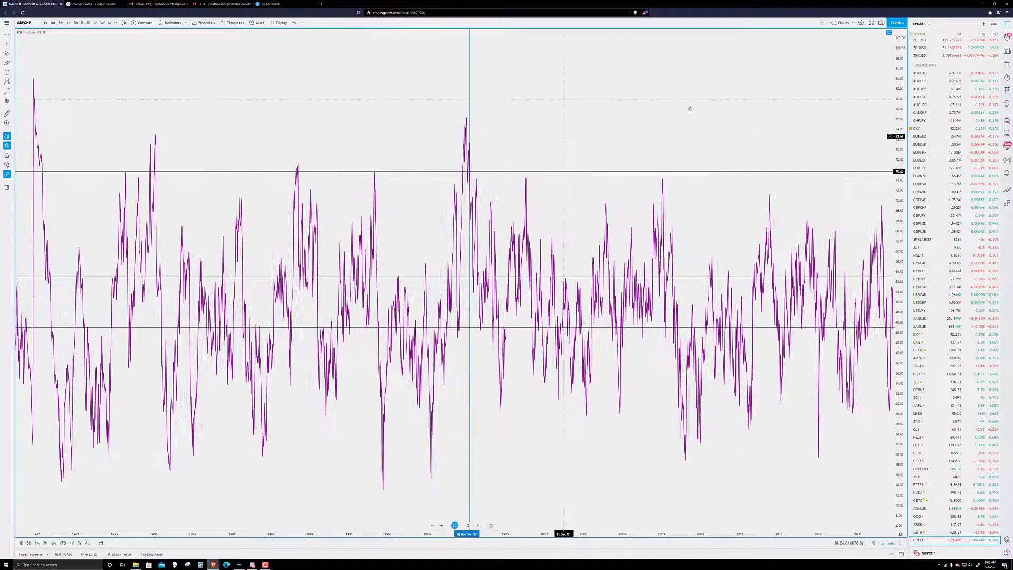
pyautogui.scroll(3, 475, 106)
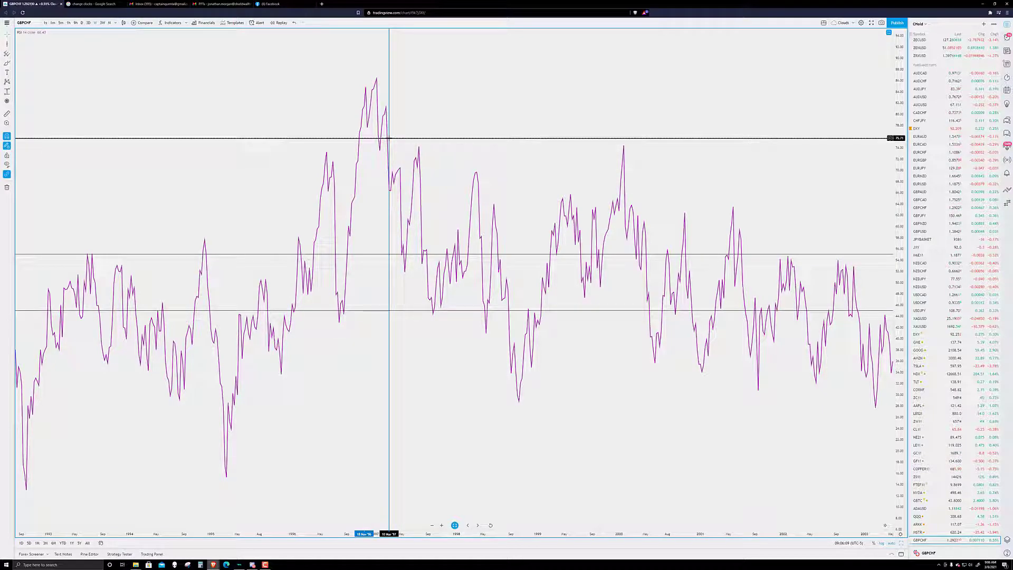
# Restore the price, RSI, CBIDX and BB panes and pan to the mid-2000s to mid-2010s decline.
pyautogui.doubleClick(445, 111)
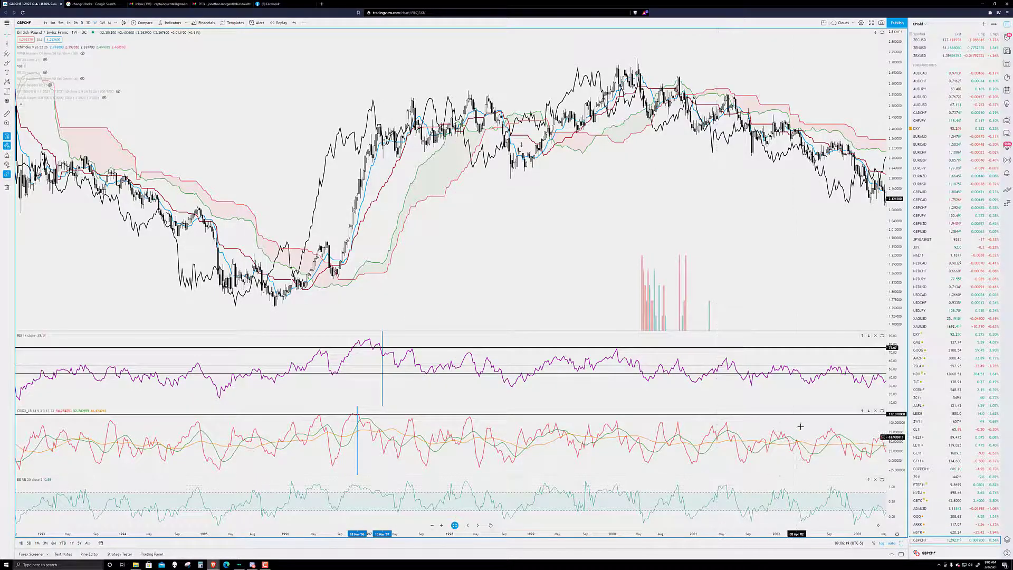
pyautogui.moveTo(772, 424); pyautogui.dragTo(615, 424)
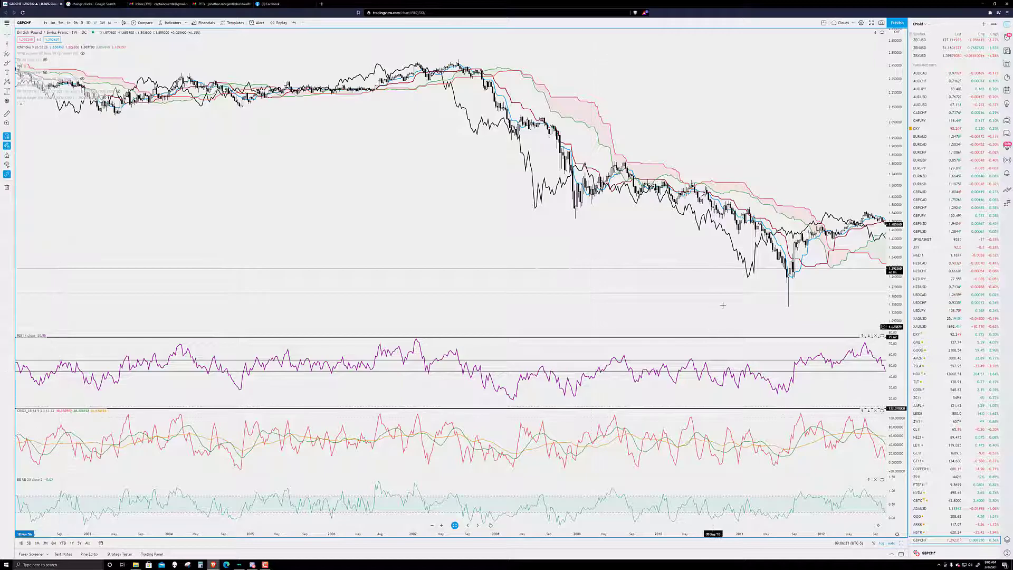
pyautogui.hscroll(10, 558, 314)
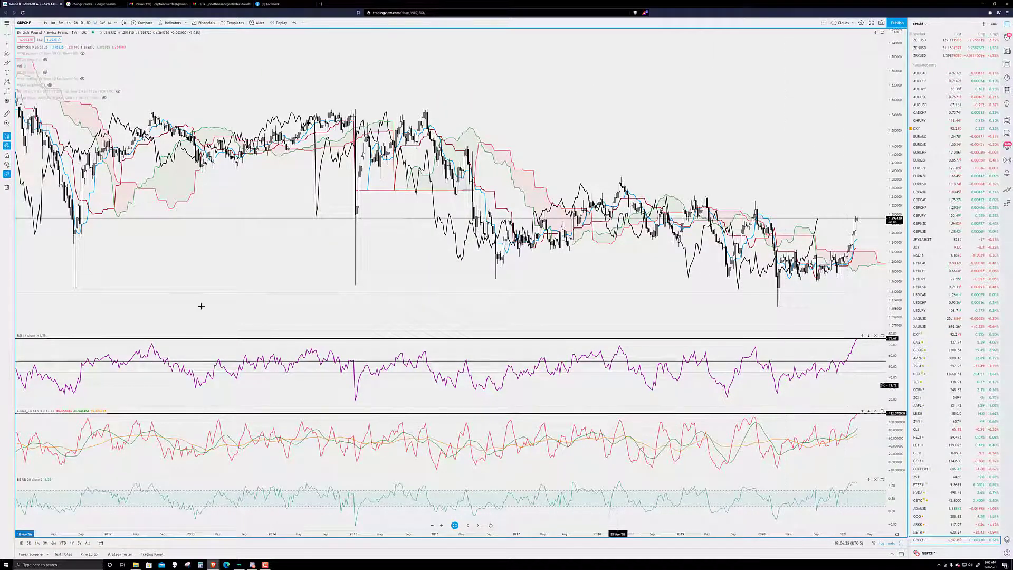
pyautogui.hscroll(-10, 255, 269)
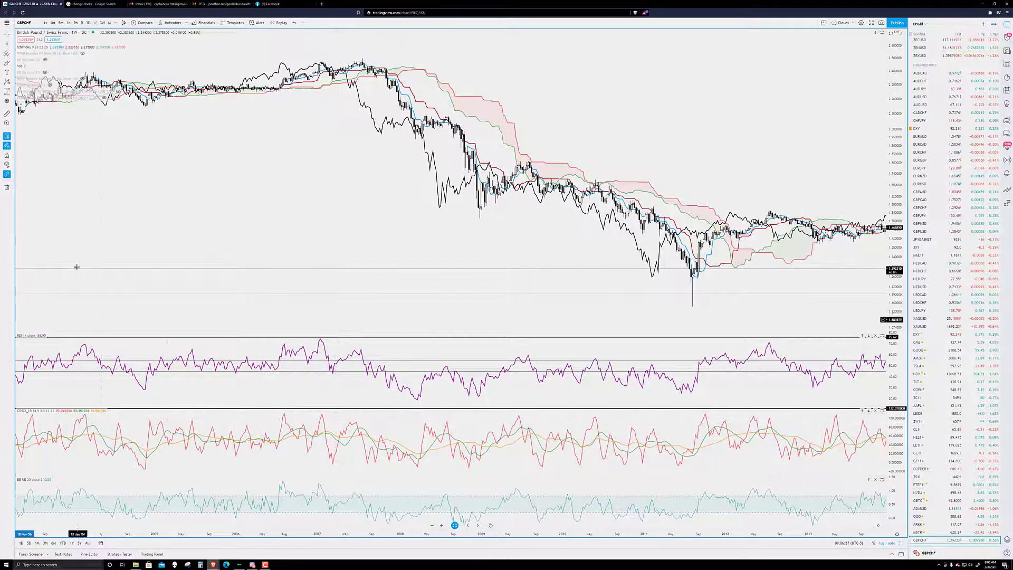
pyautogui.hscroll(-5, 585, 243)
pyautogui.hscroll(-5, 585, 243)
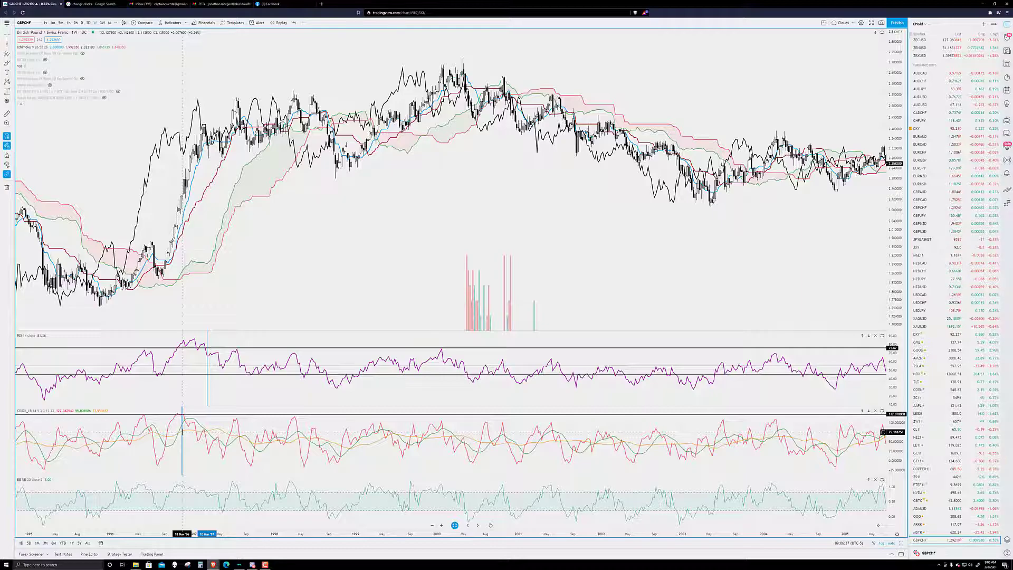
pyautogui.hscroll(10, 528, 211)
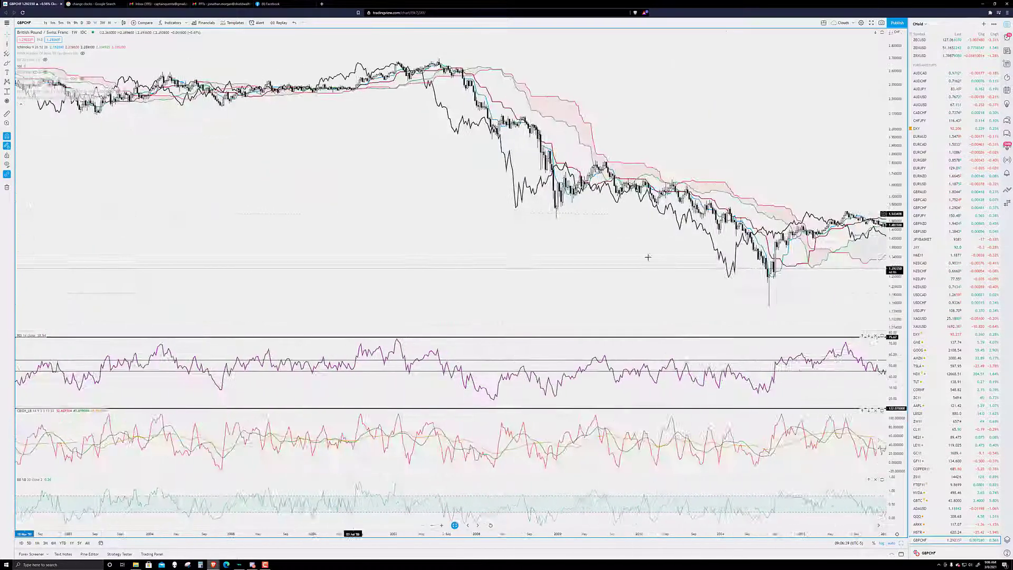
# Pan to the latest weekly bars and zoom in to show roughly 2016 to early 2021.
pyautogui.hscroll(10, 108, 219)
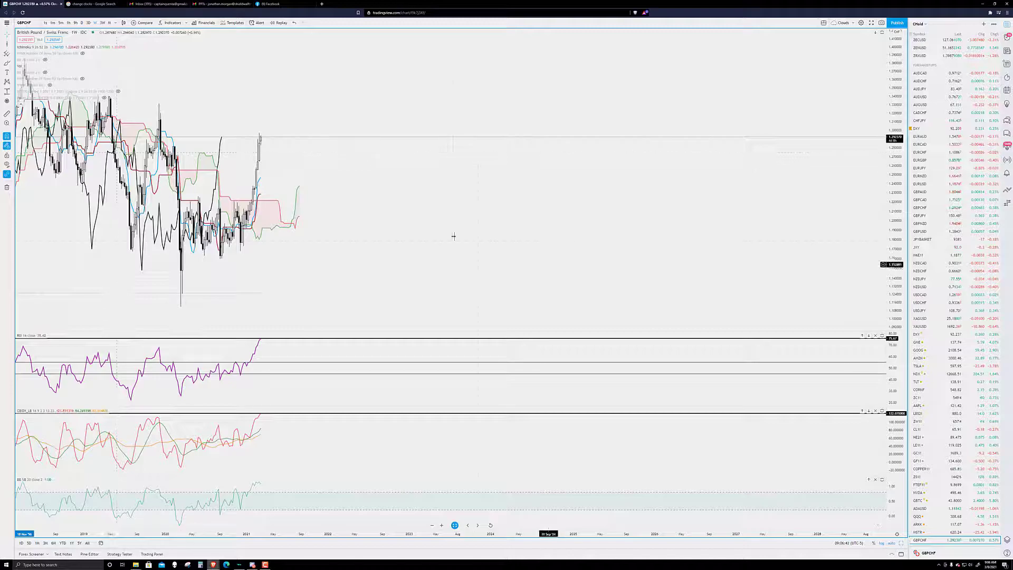
pyautogui.hscroll(-5, 453, 236)
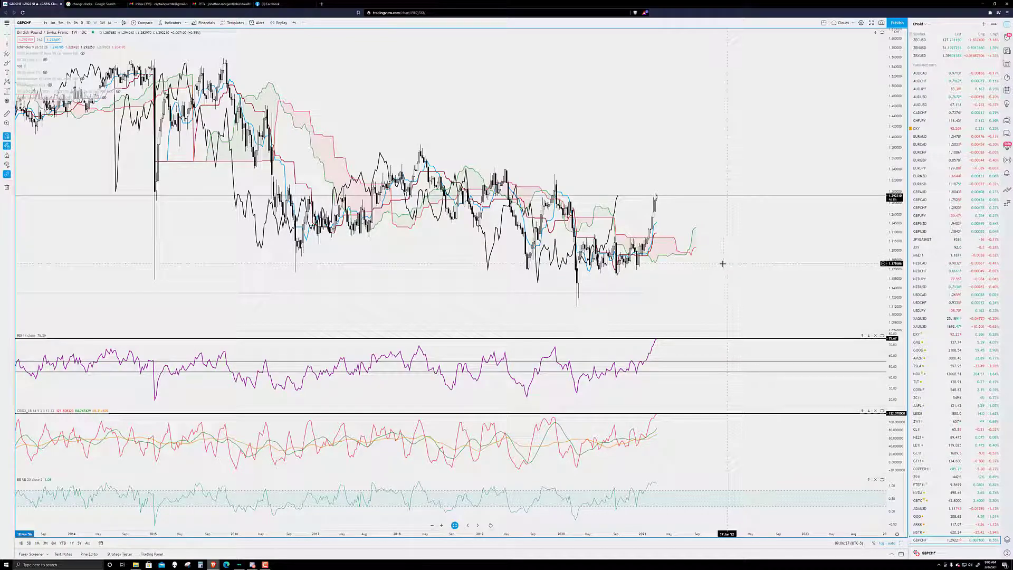
pyautogui.scroll(2, 721, 262)
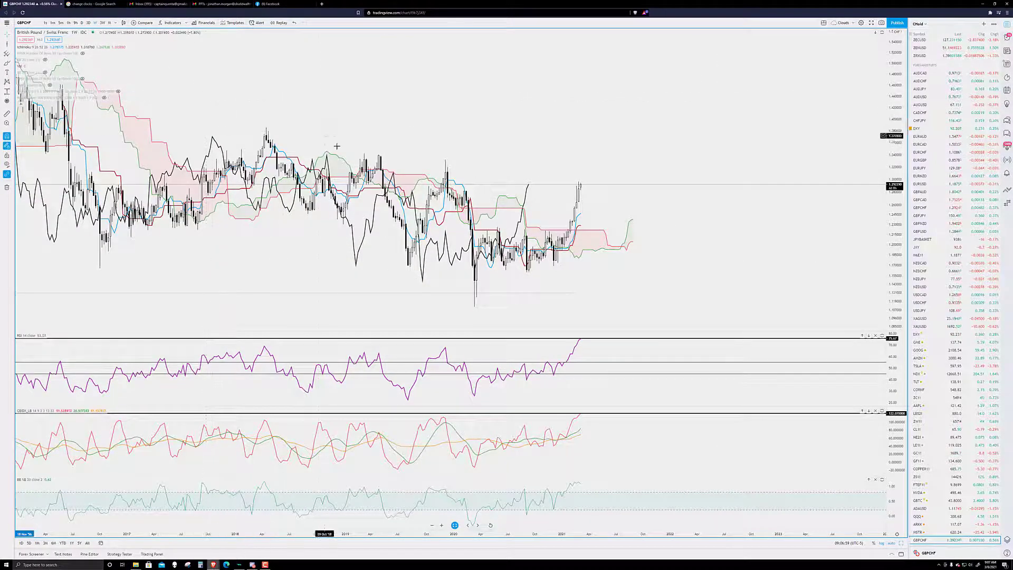
pyautogui.scroll(10, 989, 285)
pyautogui.scroll(-10, 973, 355)
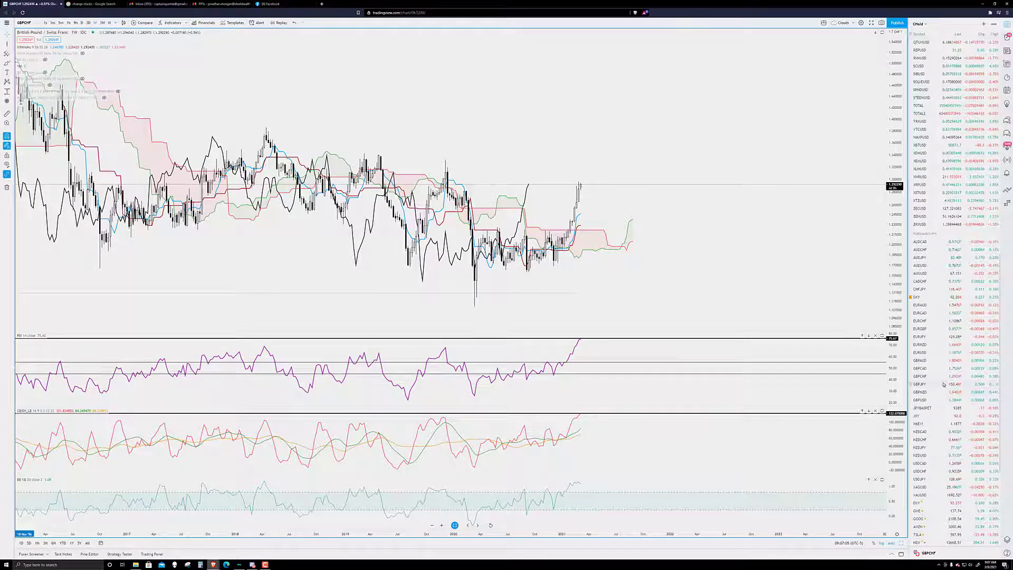
# Open the GBPCHF OANDA chart with volume and adjust its zoom level.
pyautogui.click(925, 376)
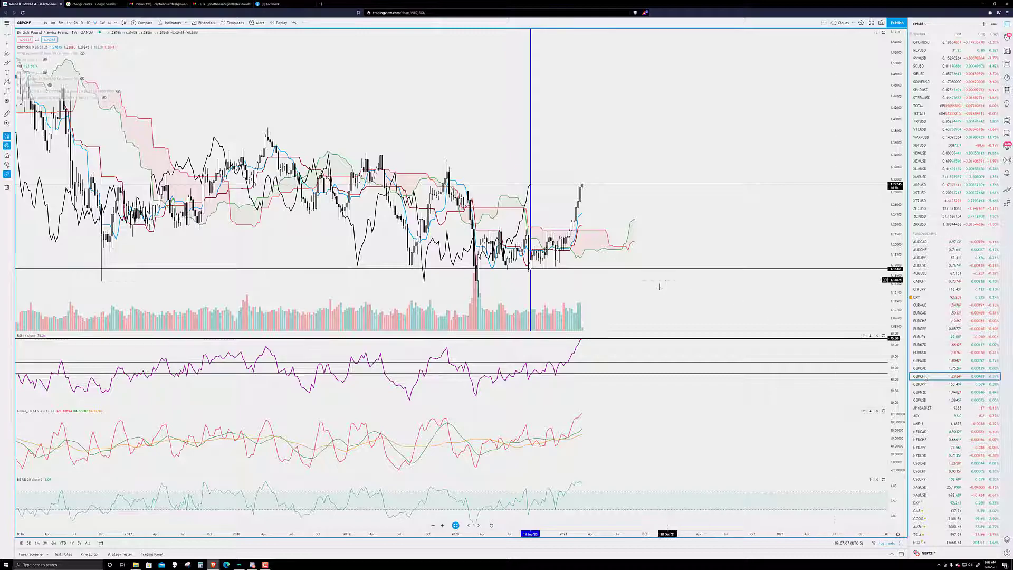
pyautogui.scroll(5, 536, 194)
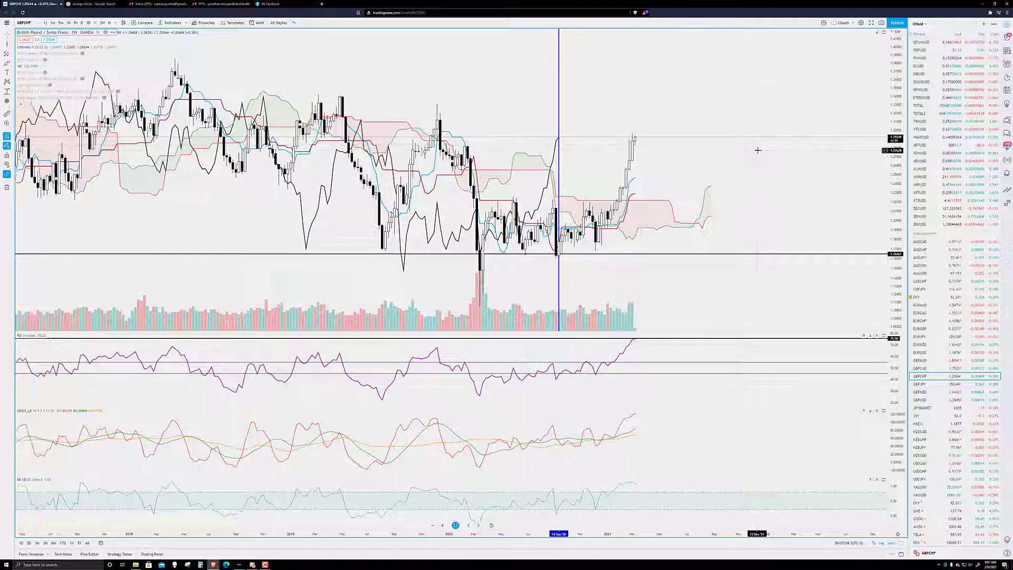
pyautogui.scroll(-5, 761, 145)
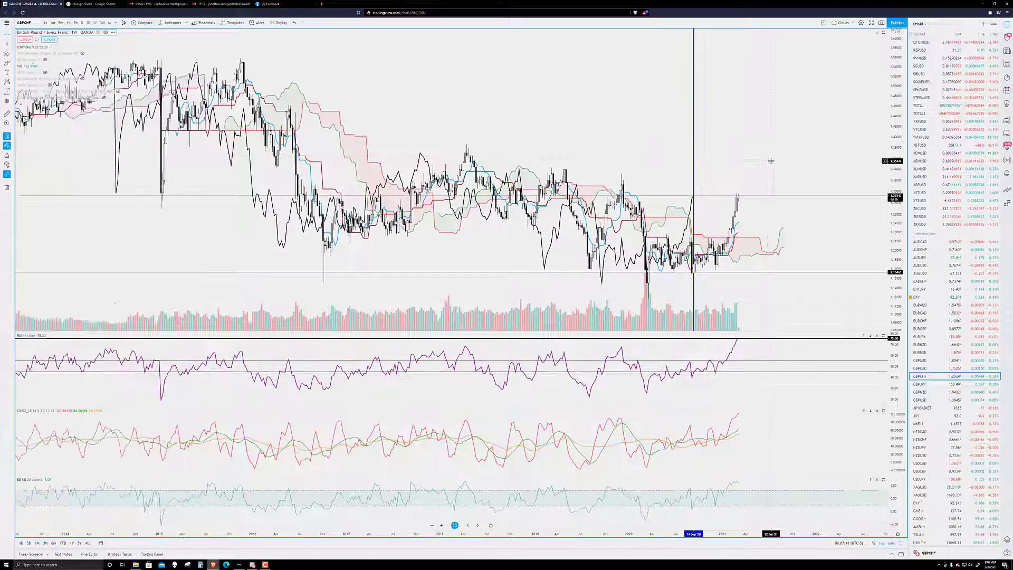
pyautogui.scroll(-5, 375, 164)
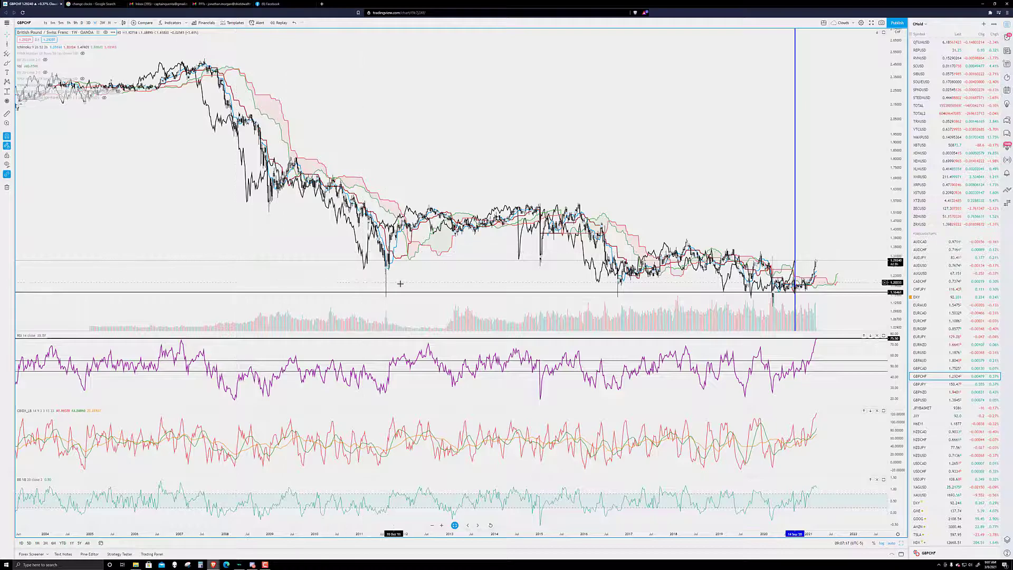
pyautogui.scroll(5, 342, 272)
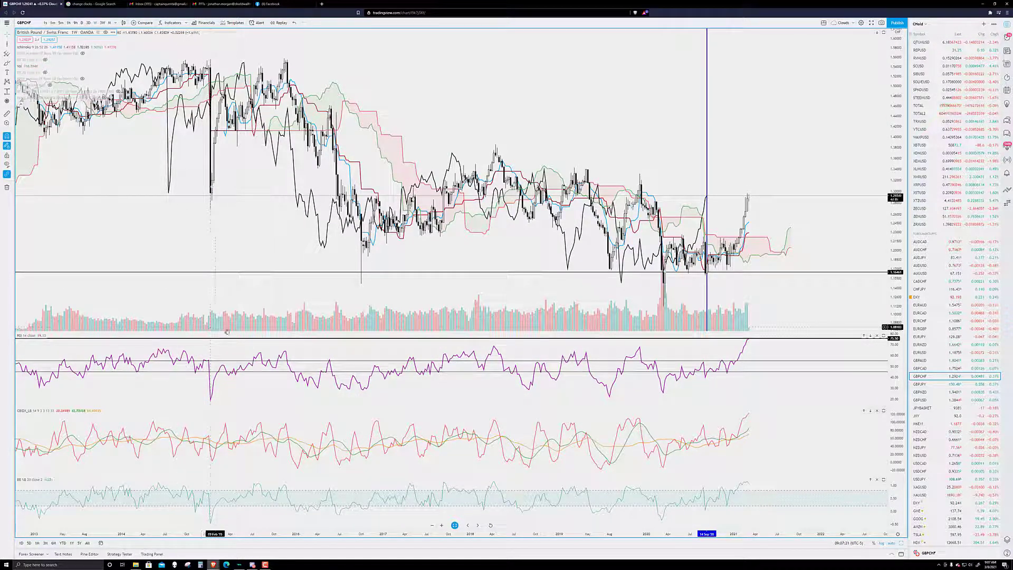
pyautogui.scroll(3, 471, 321)
pyautogui.scroll(3, 470, 320)
# Center the 2019–2021 candles with future cloud space and maximize the price pane.
pyautogui.moveTo(579, 289); pyautogui.dragTo(642, 296)
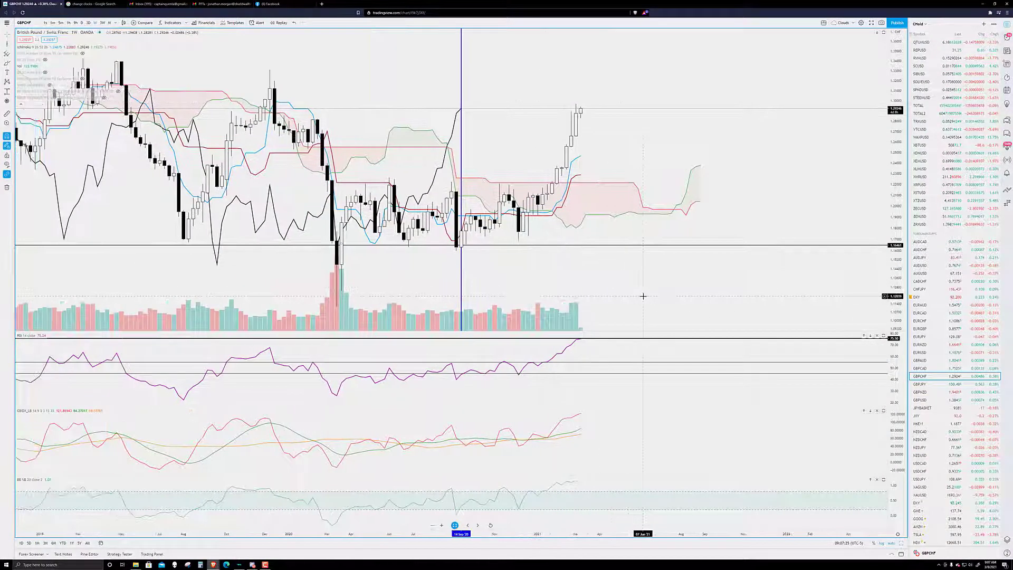
pyautogui.moveTo(580, 299); pyautogui.dragTo(436, 296)
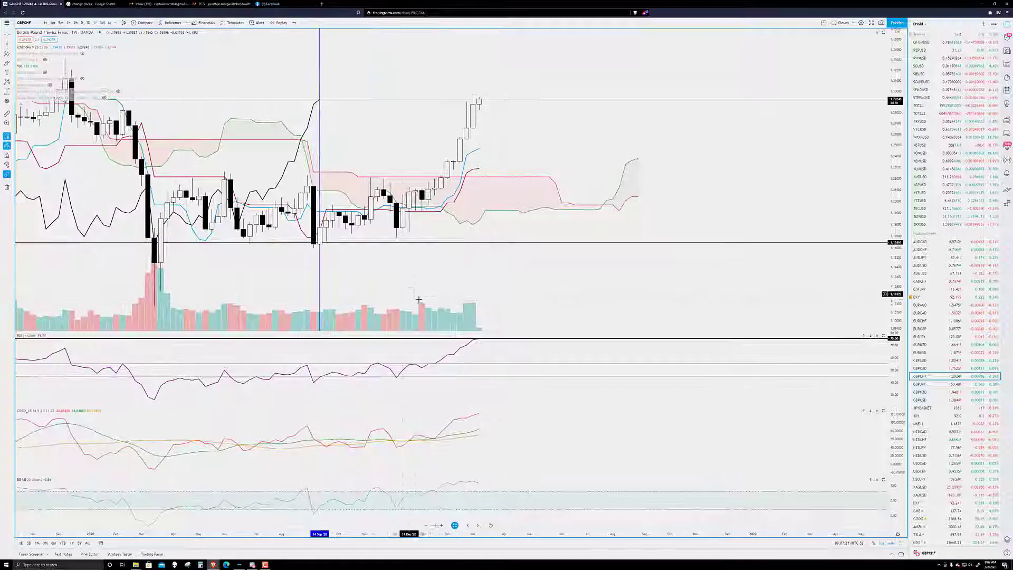
pyautogui.doubleClick(520, 299)
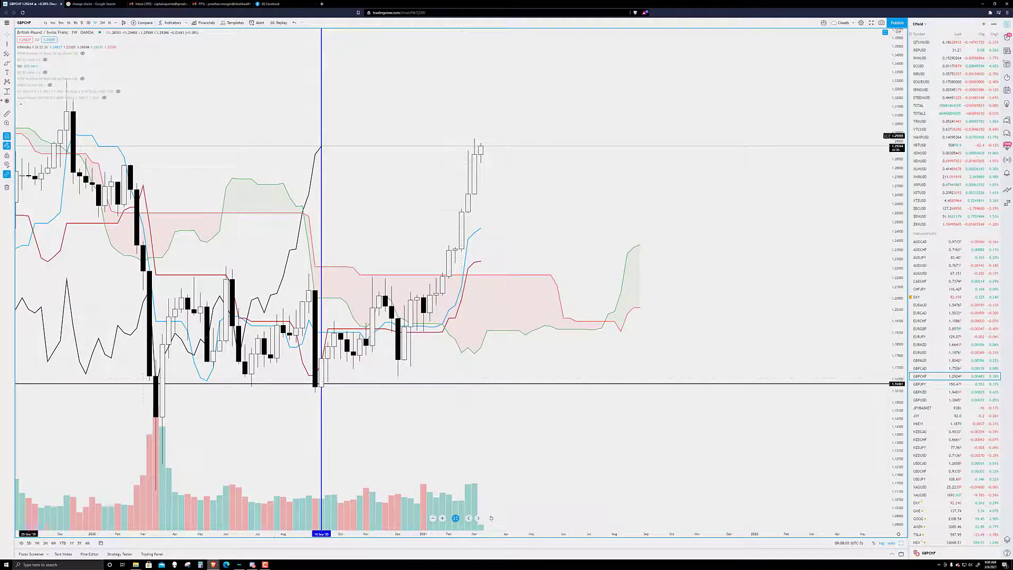
pyautogui.click(7, 93)
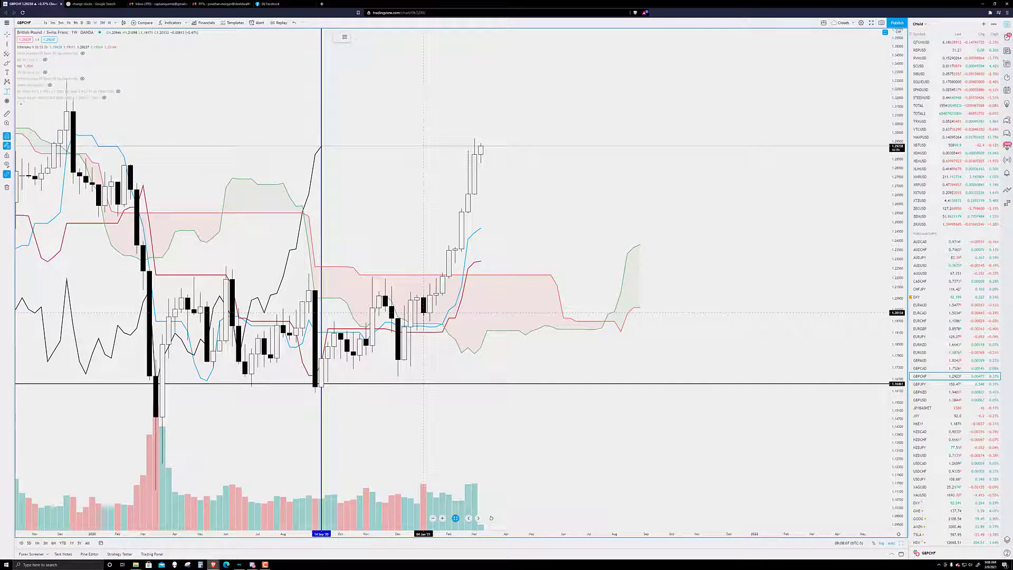
pyautogui.click(423, 313)
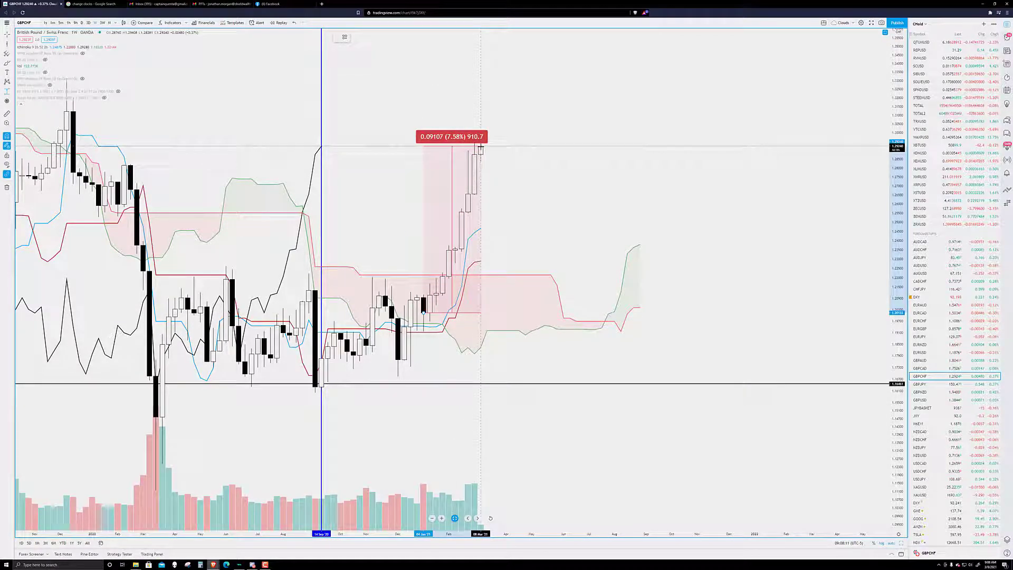
pyautogui.click(497, 166)
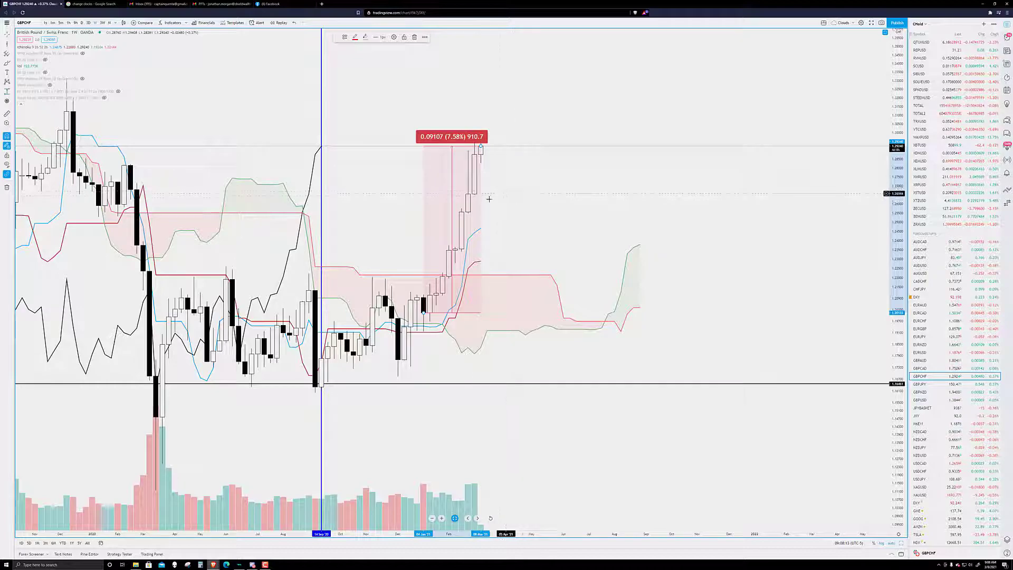
pyautogui.click(424, 220)
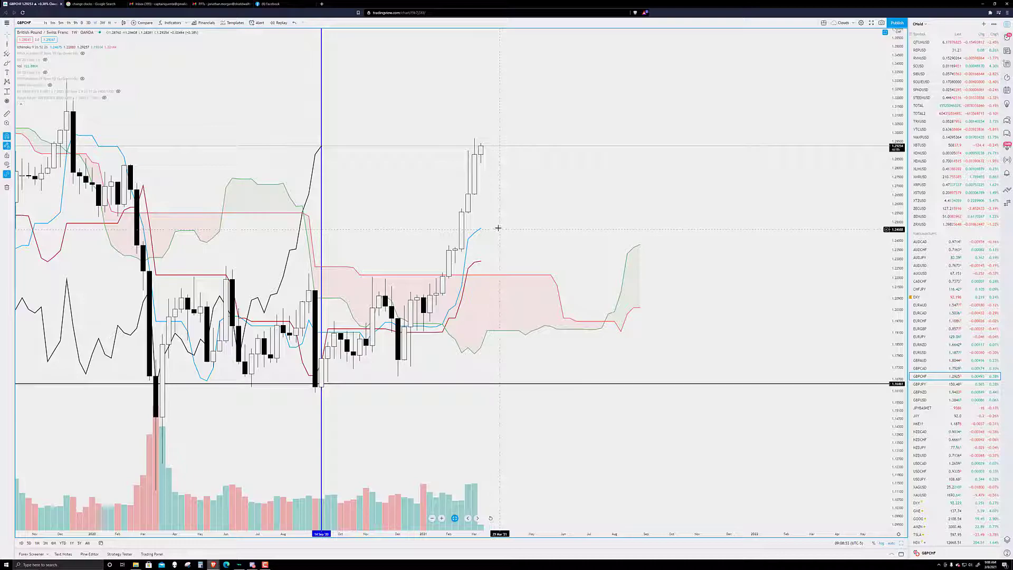
pyautogui.scroll(-2, 503, 225)
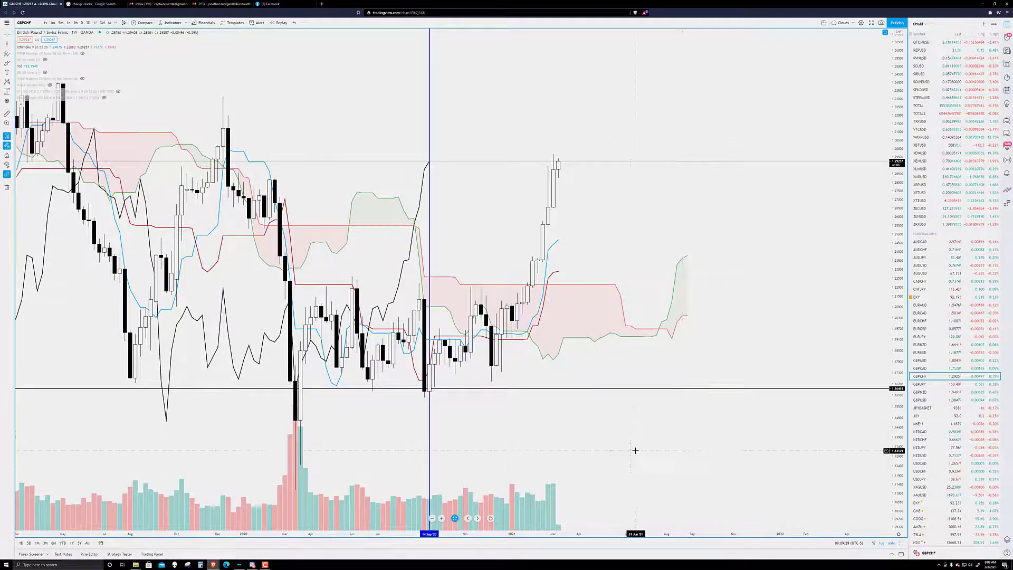
pyautogui.scroll(2, 575, 459)
pyautogui.scroll(1, 660, 451)
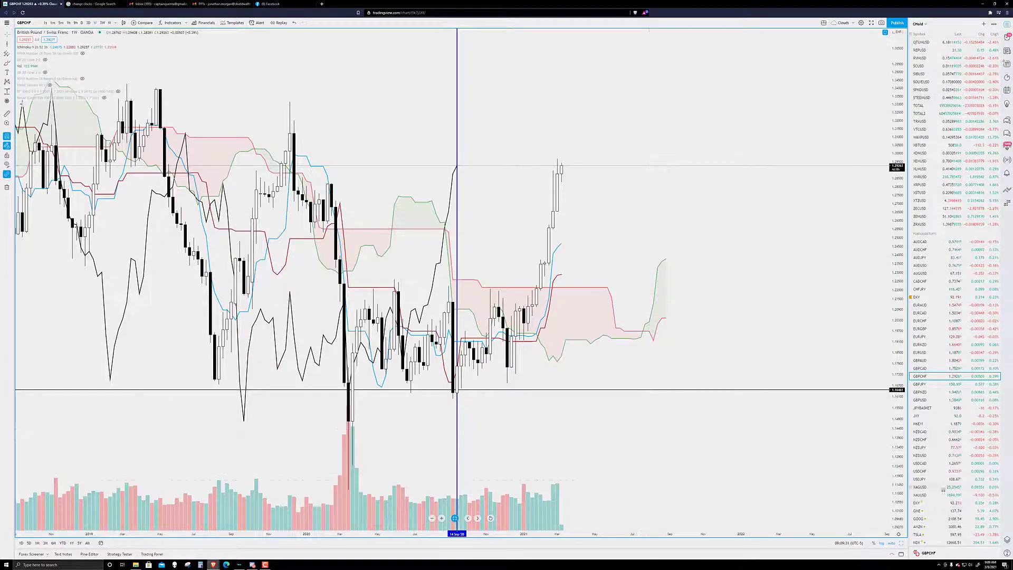
# Load weekly GBPUSD, pan to recent candles, and restore the RSI, CBIDX and BB panes.
pyautogui.click(920, 400)
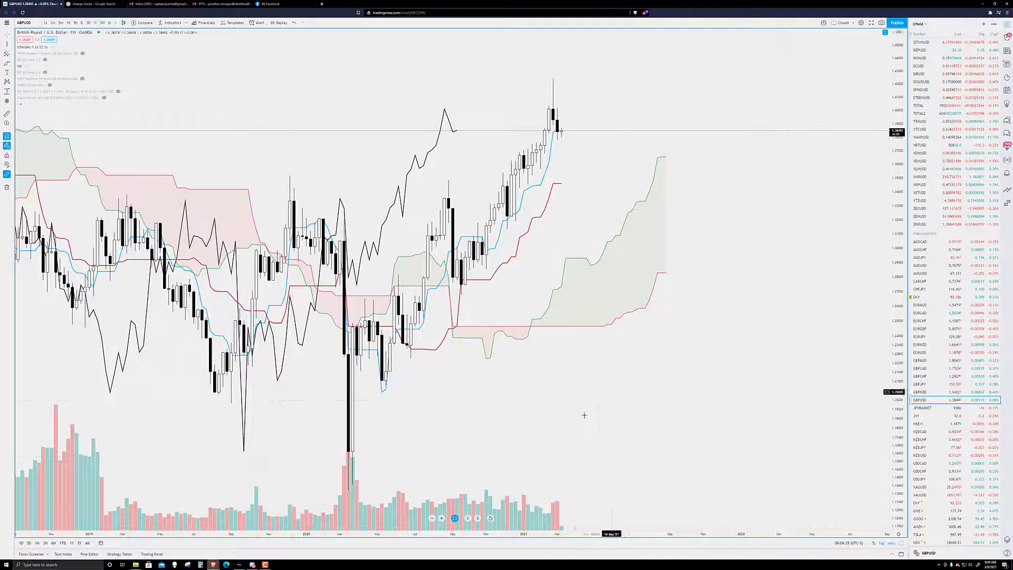
pyautogui.moveTo(584, 416); pyautogui.dragTo(686, 409)
pyautogui.scroll(2, 665, 417)
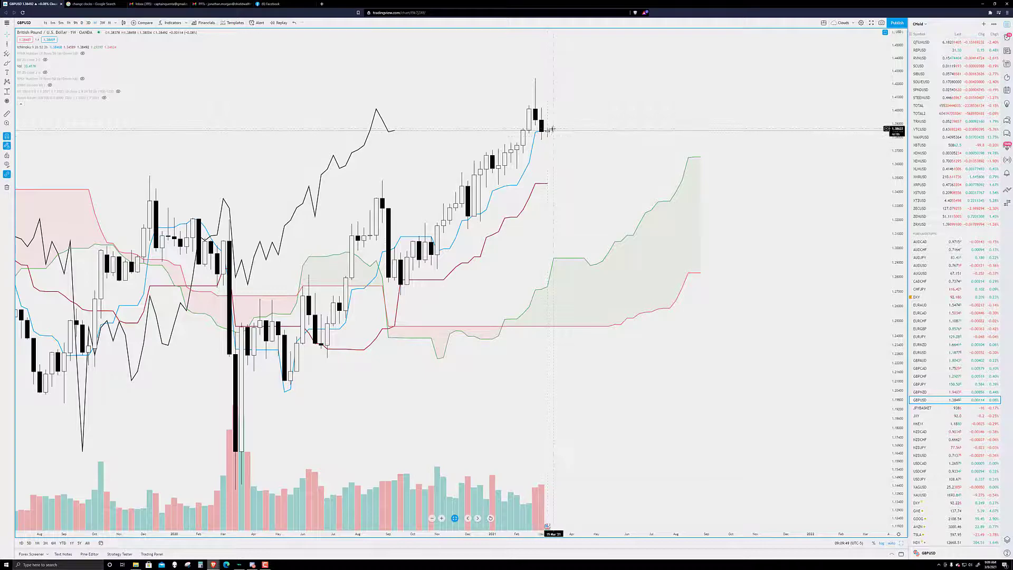
pyautogui.doubleClick(741, 411)
pyautogui.scroll(-4, 741, 411)
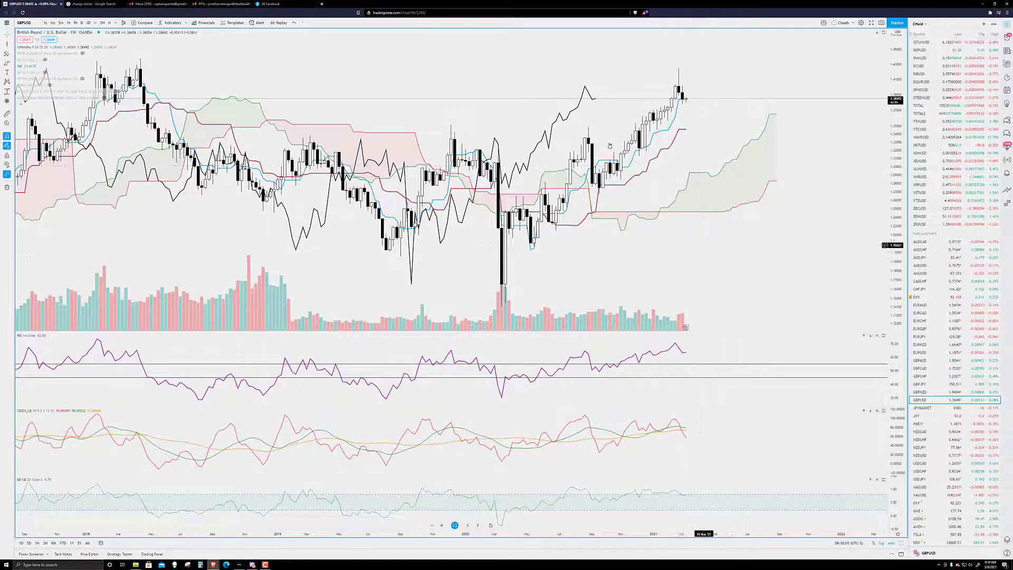
# Load weekly GBPJPY and frame about 2017 to early 2021 with space for the future cloud.
pyautogui.click(931, 386)
pyautogui.scroll(3, 718, 219)
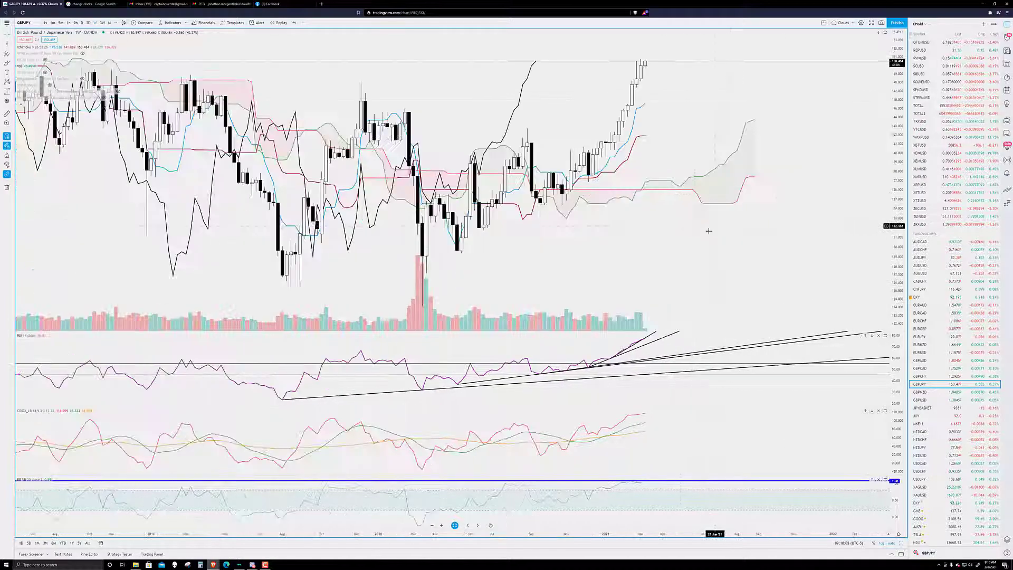
pyautogui.moveTo(644, 248); pyautogui.dragTo(590, 256)
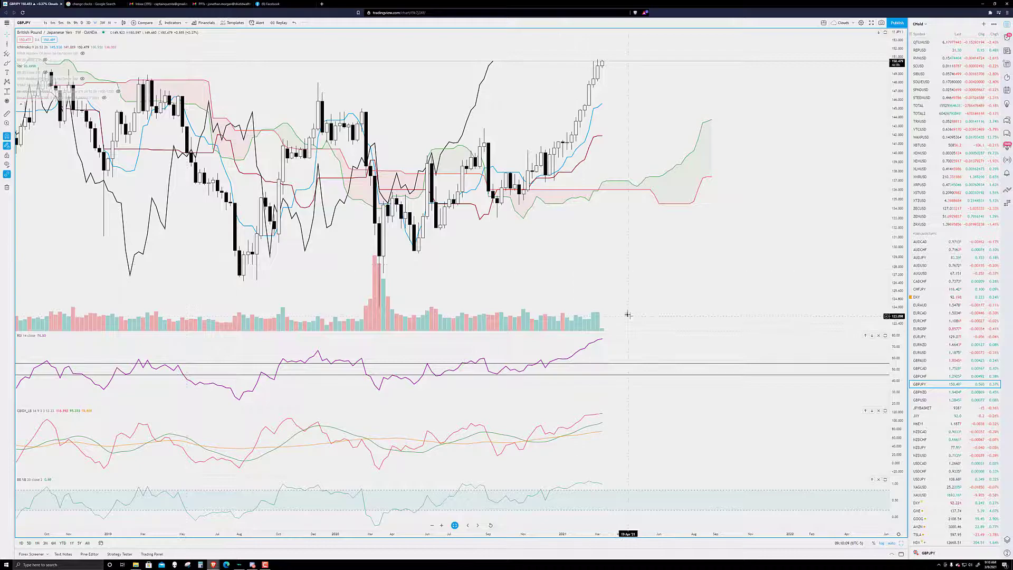
pyautogui.moveTo(616, 235); pyautogui.dragTo(574, 242)
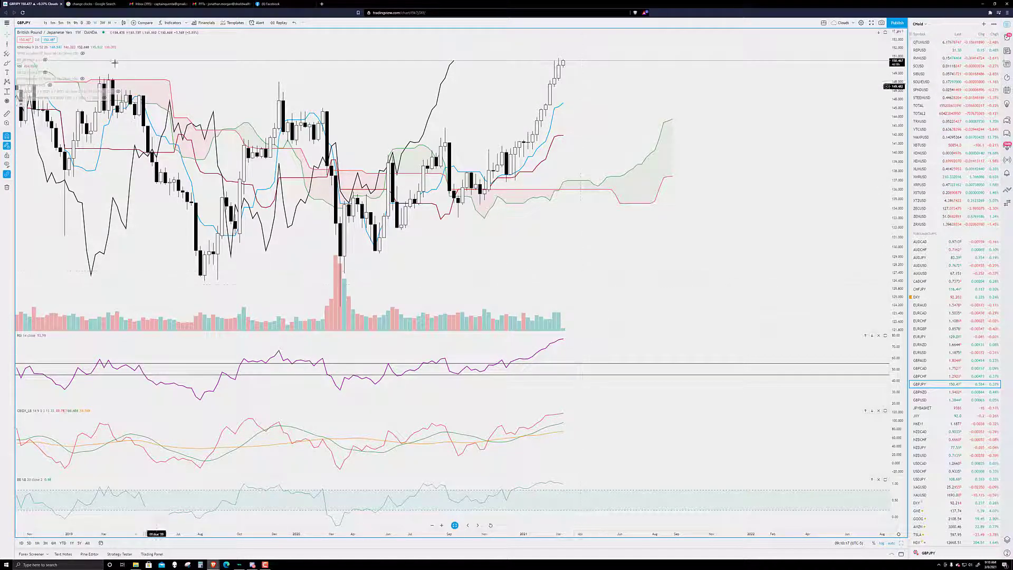
pyautogui.scroll(-3, 629, 341)
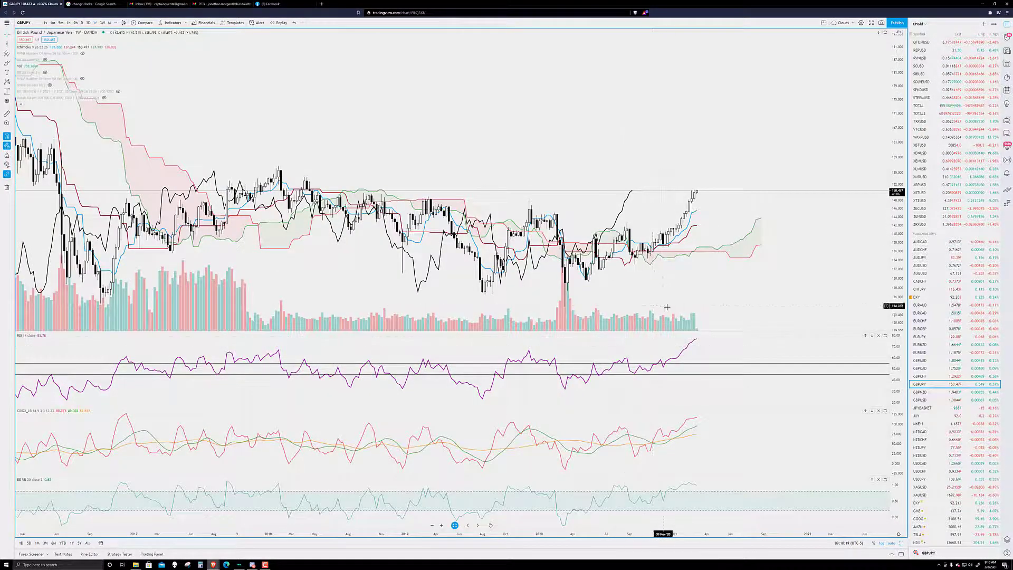
pyautogui.hscroll(3, 713, 286)
pyautogui.scroll(-5, 942, 474)
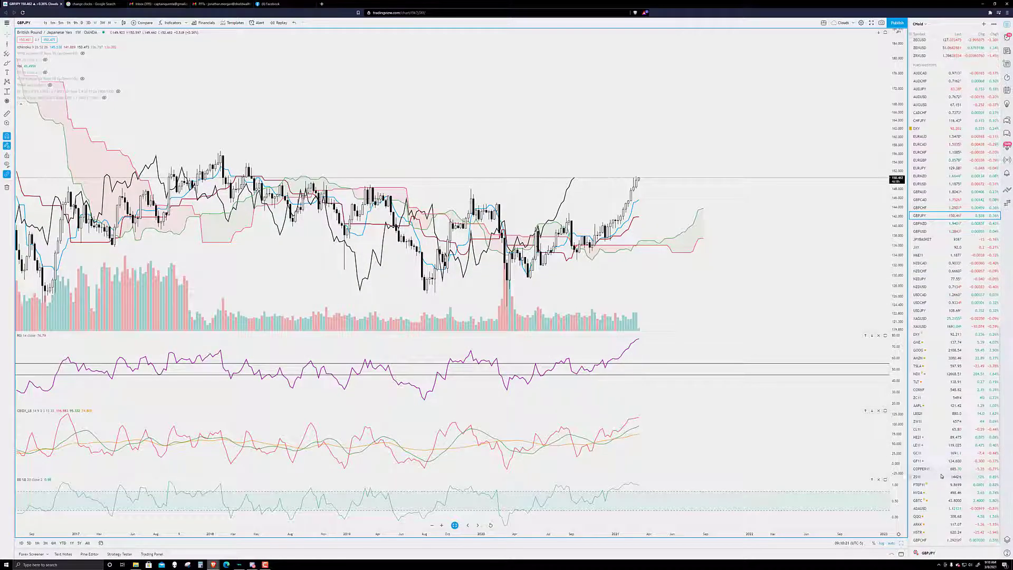
# Search GBPJPY, add the IDC listing to the watchlist, and open its weekly chart.
pyautogui.click(984, 24)
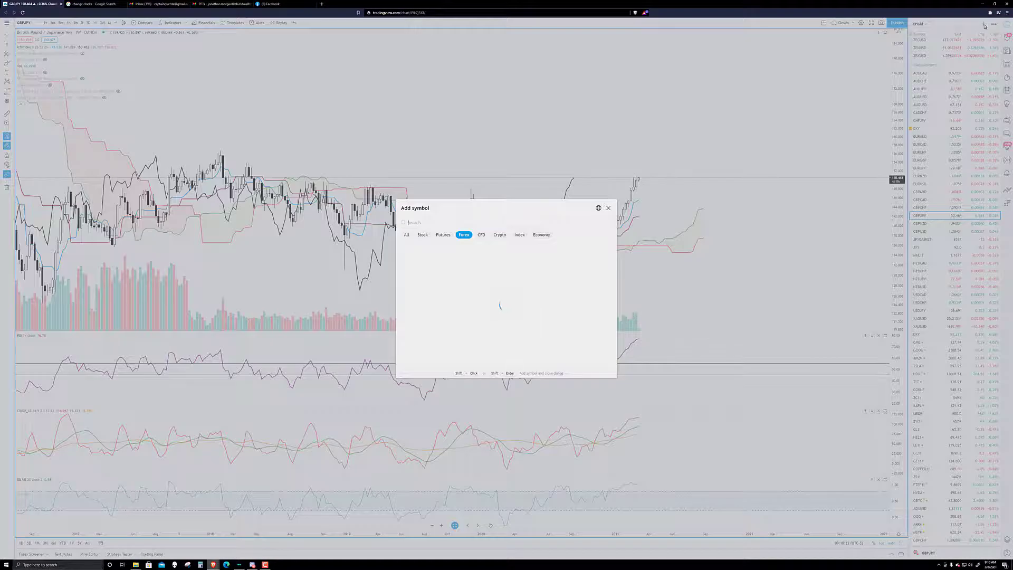
pyautogui.write('GBPJPY')
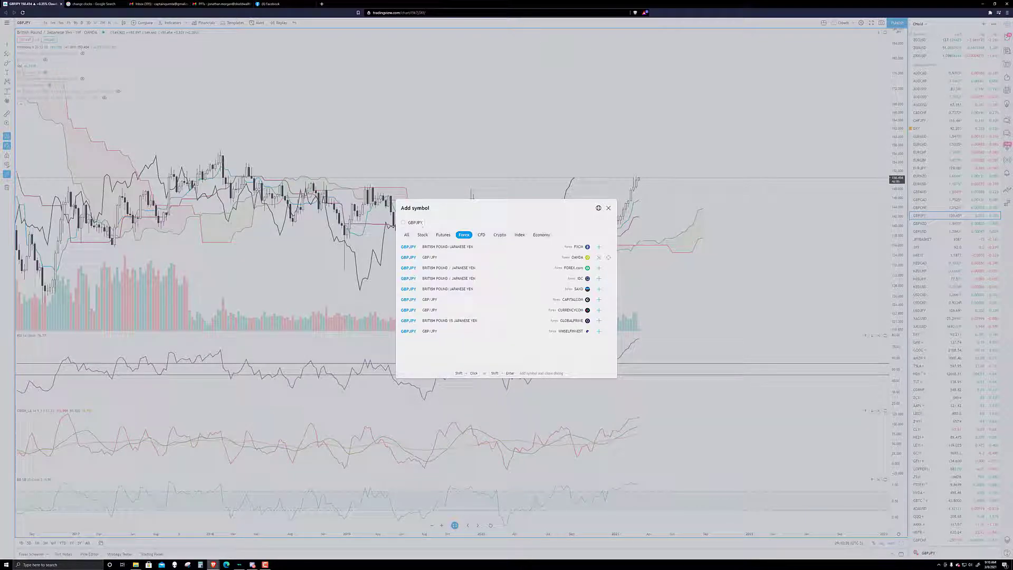
pyautogui.click(422, 278)
pyautogui.click(826, 267)
pyautogui.click(922, 541)
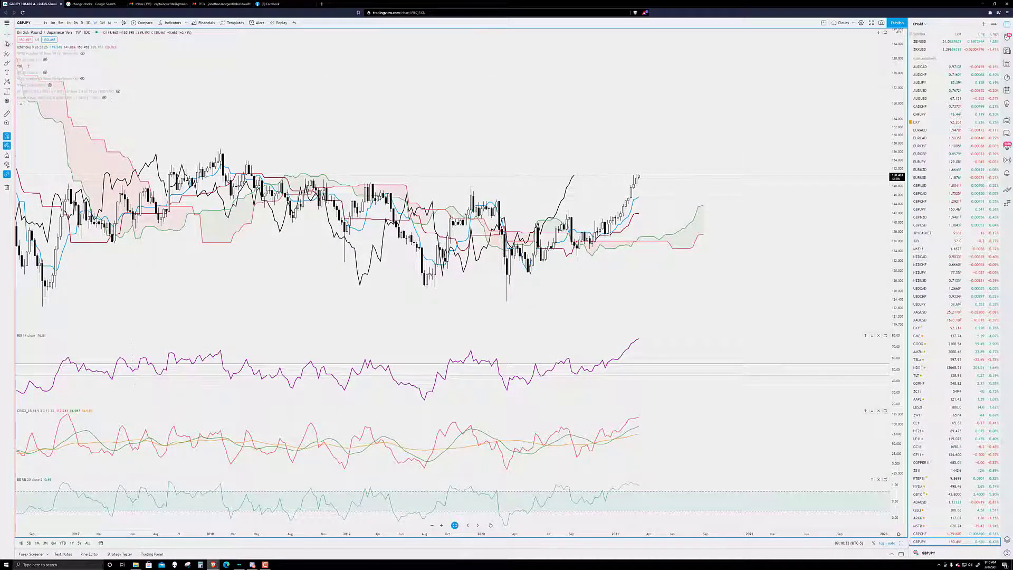
# Draw a horizontal line across the GBPJPY RSI pane at its latest peak.
pyautogui.click(11, 52)
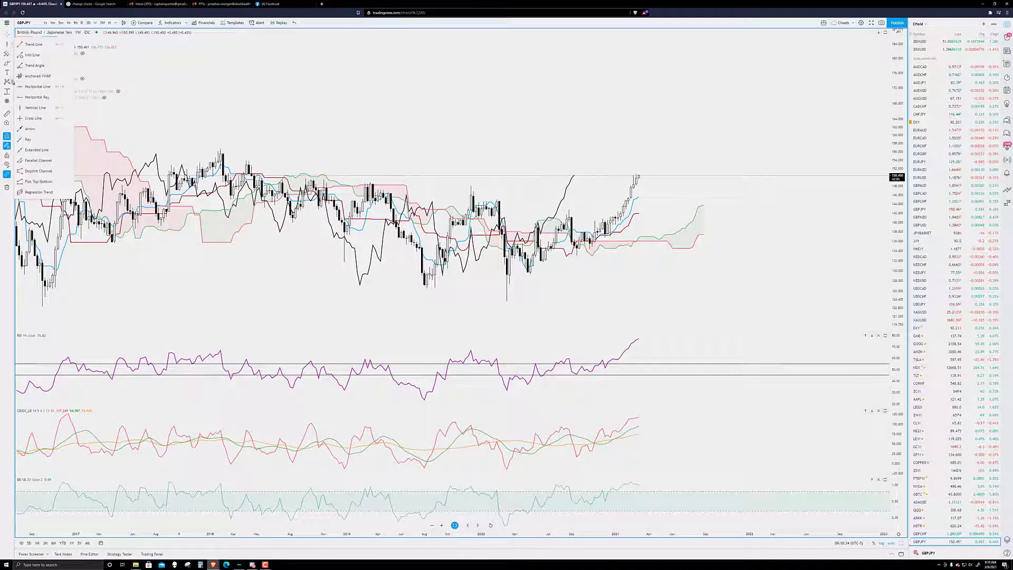
pyautogui.click(38, 89)
pyautogui.click(649, 338)
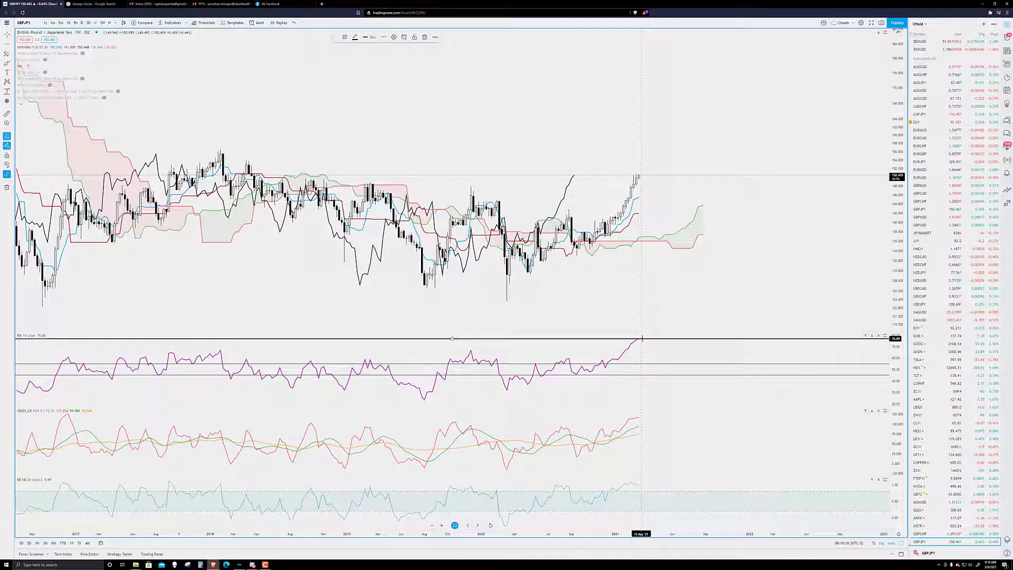
# Temporarily maximize the RSI pane to inspect it, then restore the full price-and-indicator layout.
pyautogui.doubleClick(678, 358)
pyautogui.scroll(3, 644, 329)
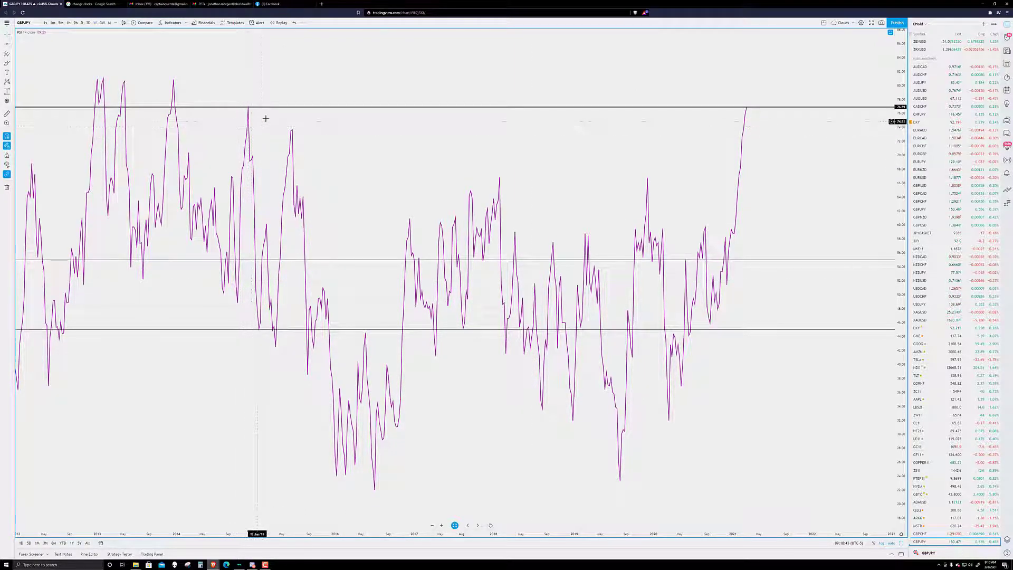
pyautogui.doubleClick(266, 119)
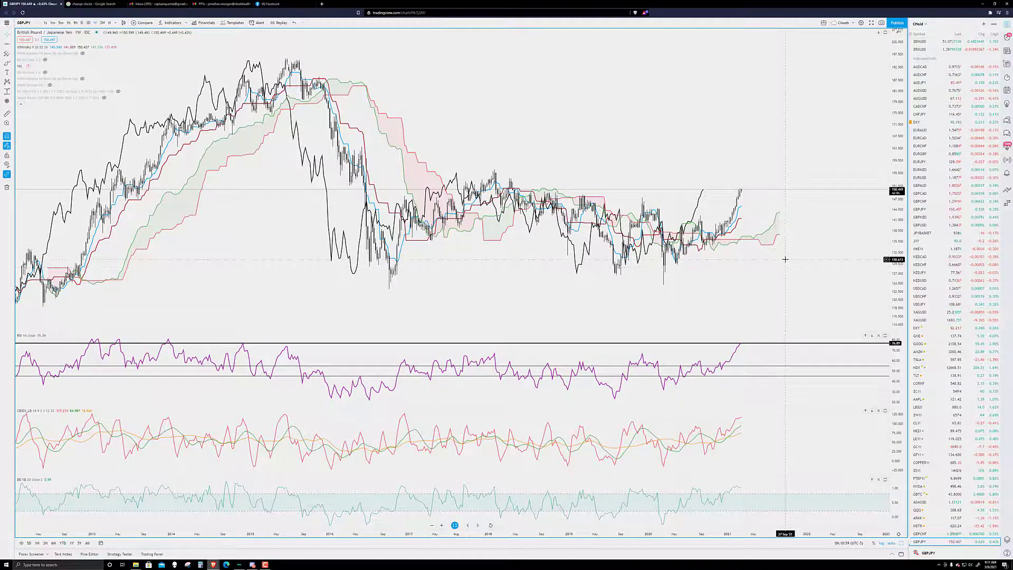
# Zoom the weekly GBPJPY chart in on the 2019 to early 2021 candles.
pyautogui.scroll(3, 785, 259)
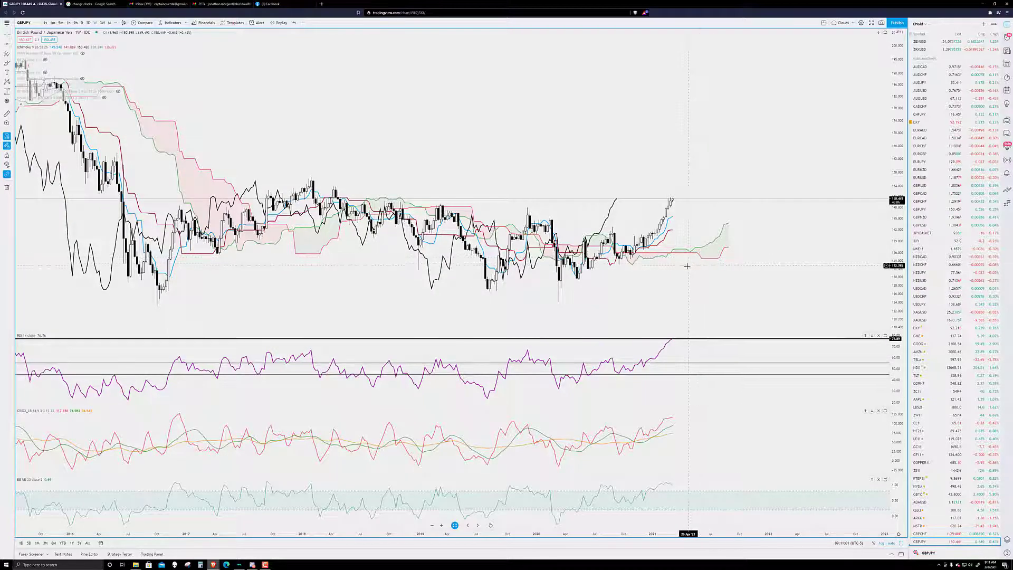
pyautogui.scroll(-3, 621, 295)
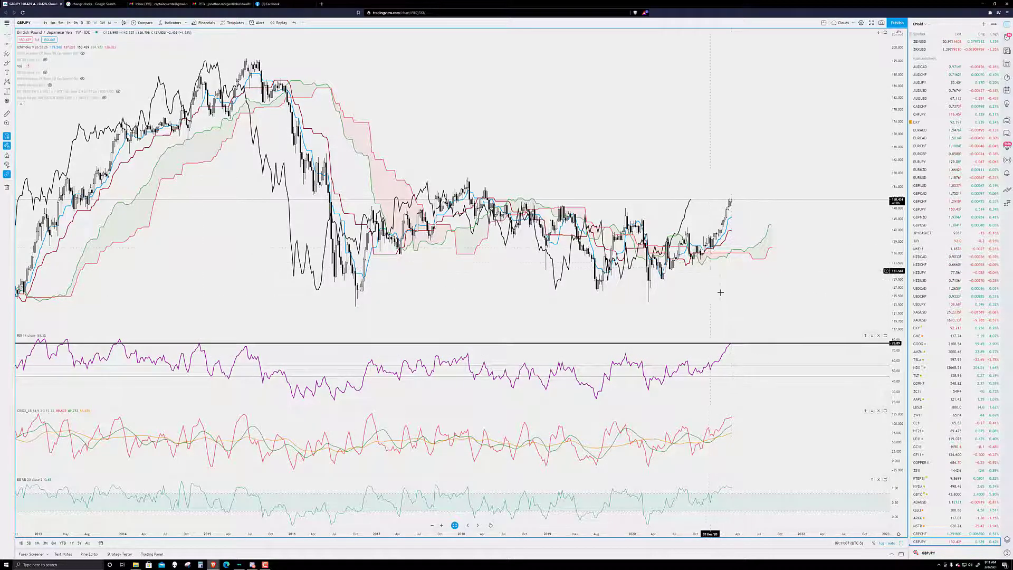
pyautogui.scroll(5, 721, 292)
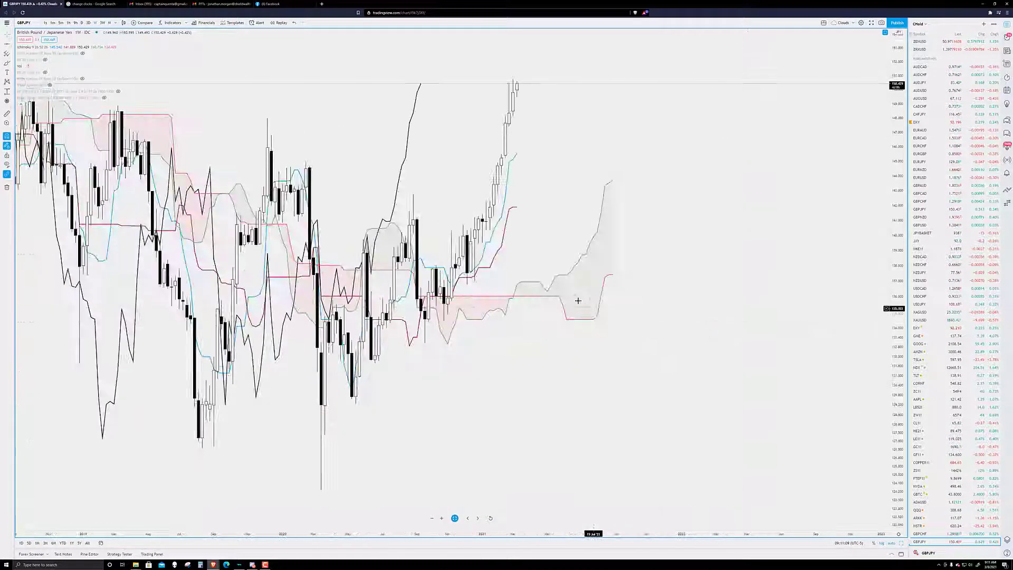